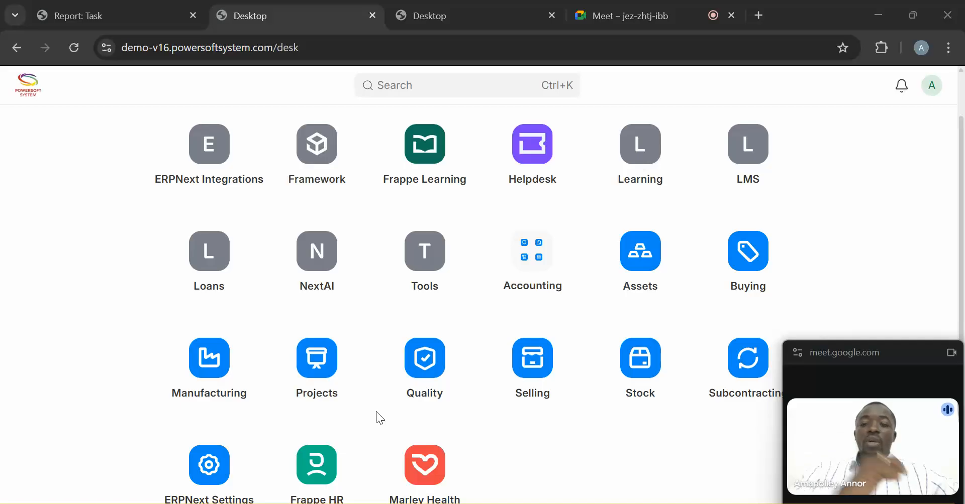
- Open the Projects workspace, which shows 9 open projects and 7 non-completed tasks
click(312, 369)
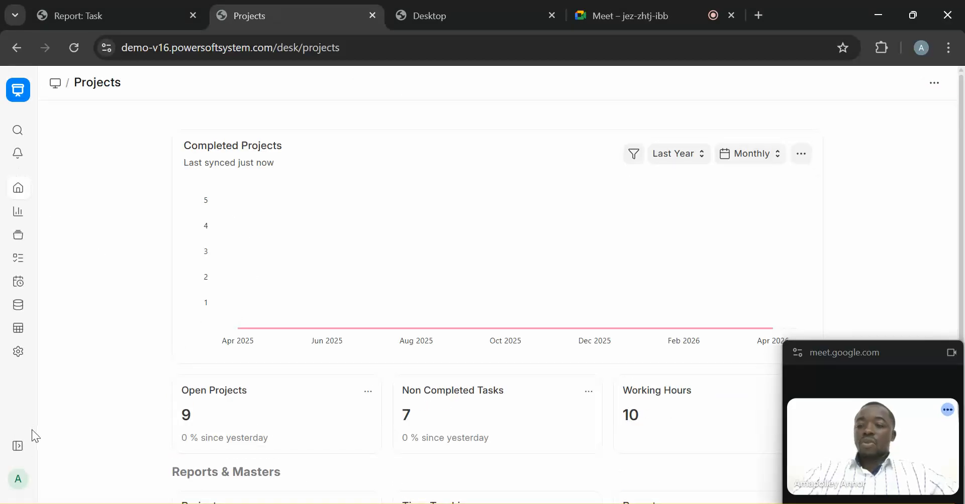
- Open the completed Leak Repair task from the Task list
click(18, 449)
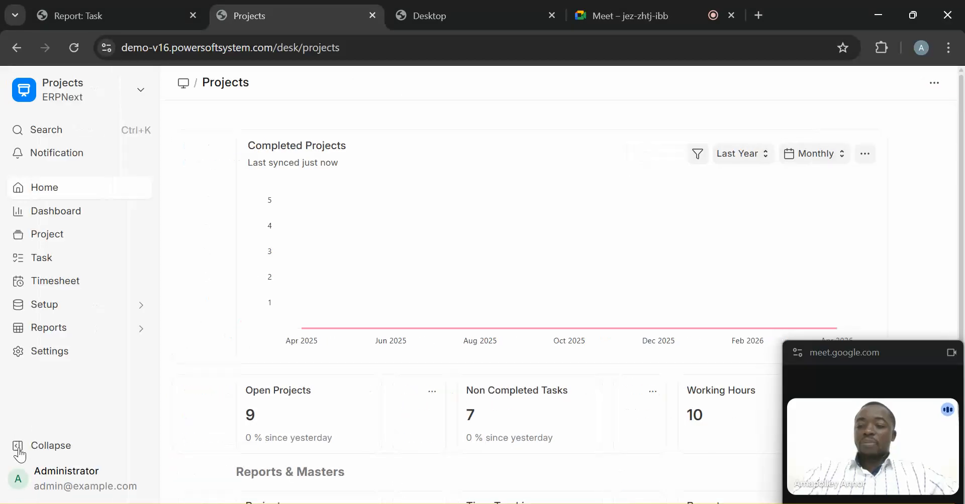
click(45, 258)
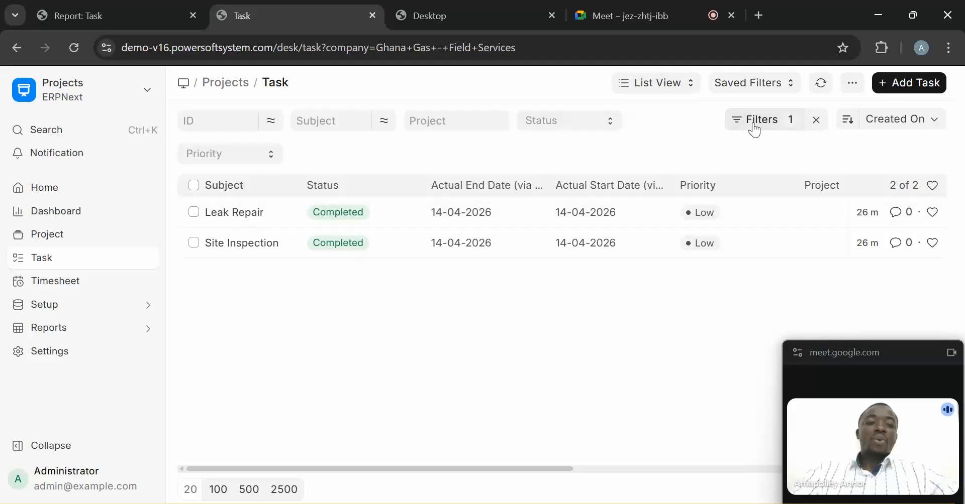
click(239, 215)
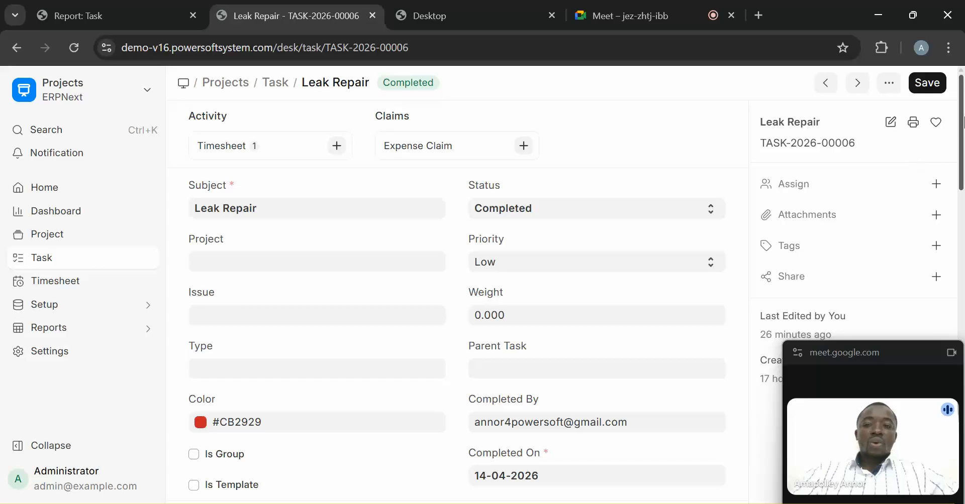
- Check the Leak Repair task's blank Expected Start and End Dates, then view its logged timesheets
click(248, 210)
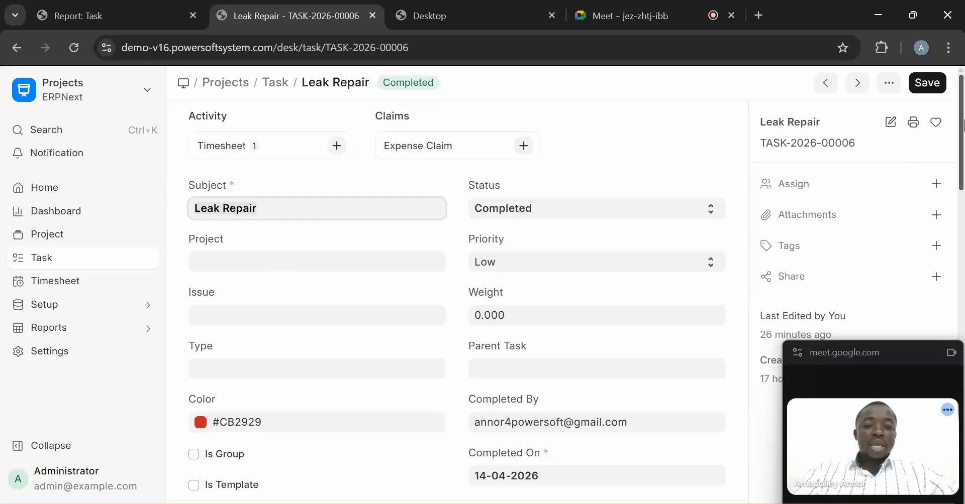
scroll(591, 214, down, 4)
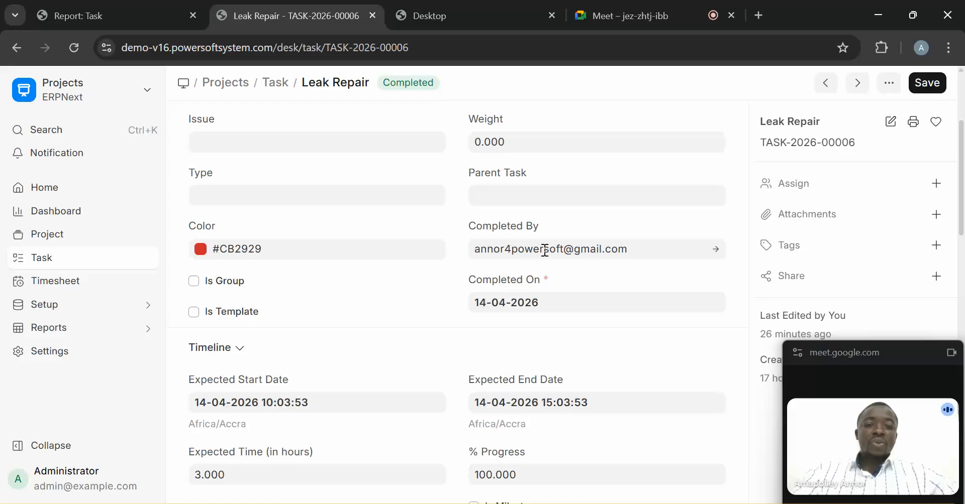
scroll(544, 252, down, 3)
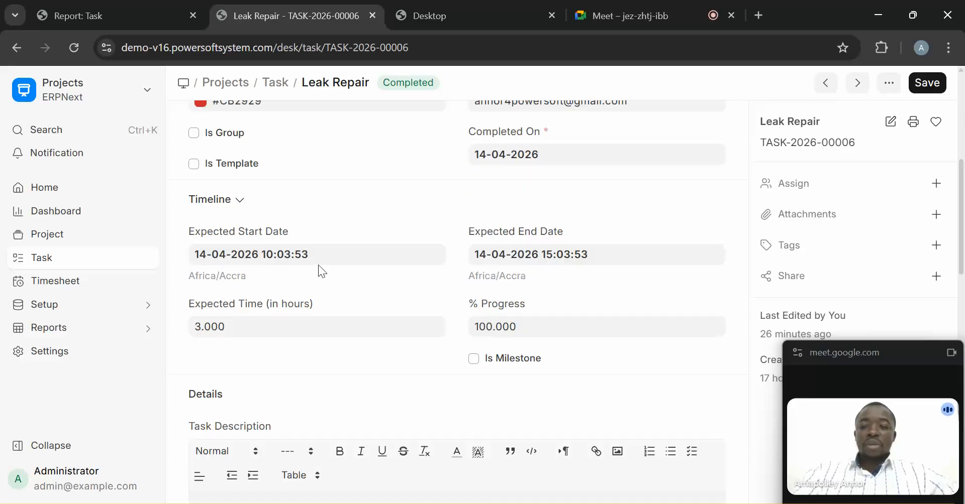
click(314, 250)
click(461, 254)
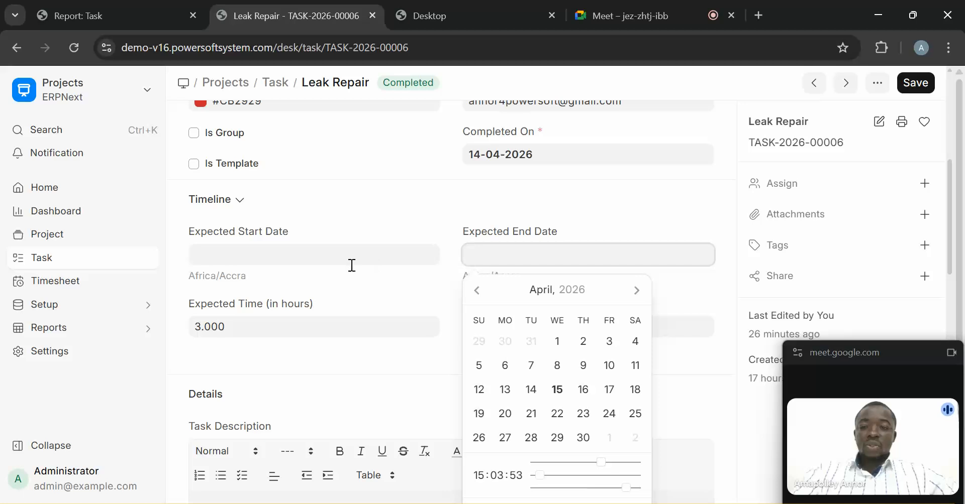
click(311, 259)
click(384, 221)
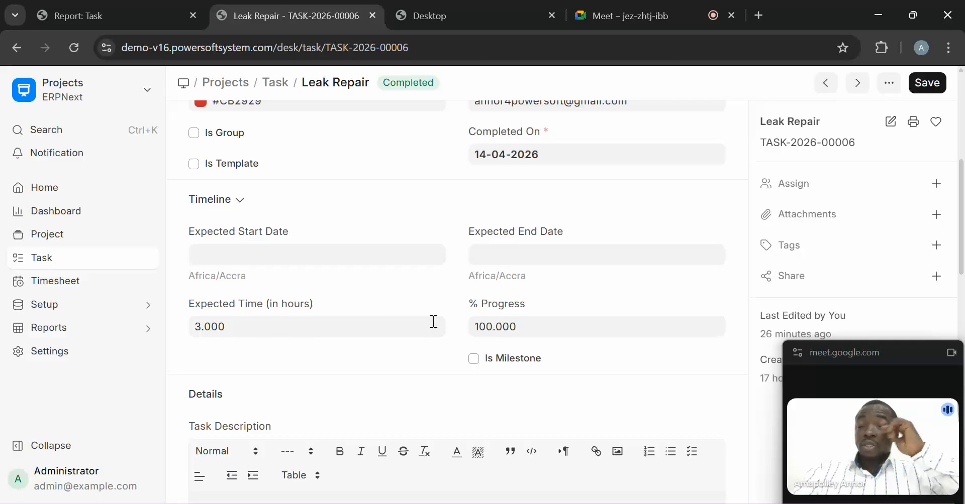
drag(961, 235, 949, 134)
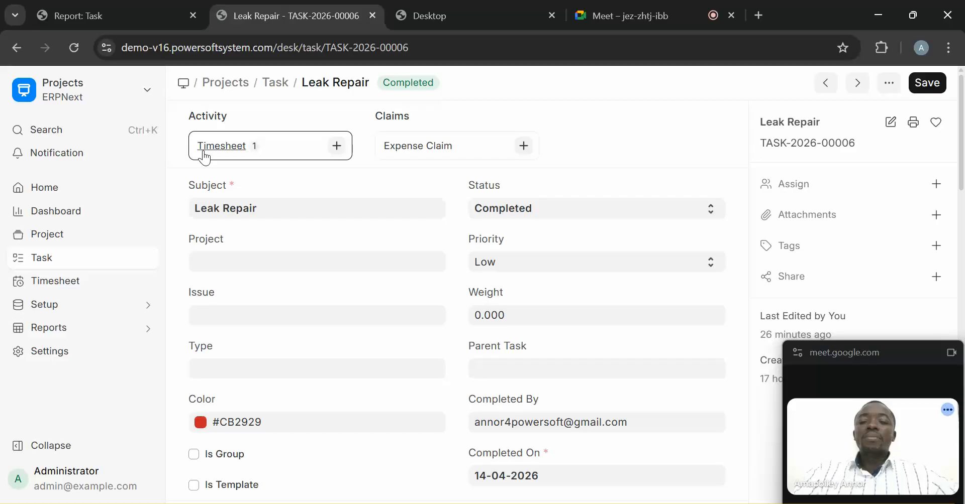
click(232, 148)
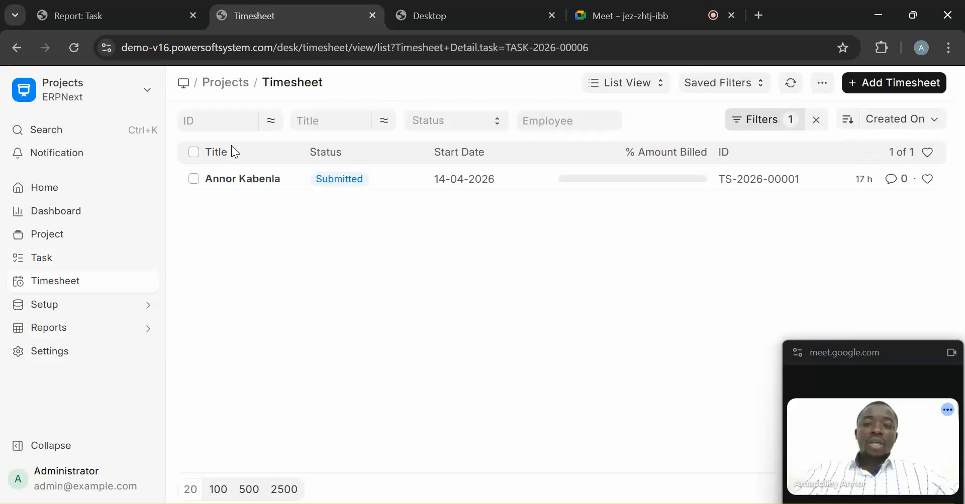
- Open timesheet TS-2026-00001 with the sidebar collapsed and inspect time log row 1
click(242, 181)
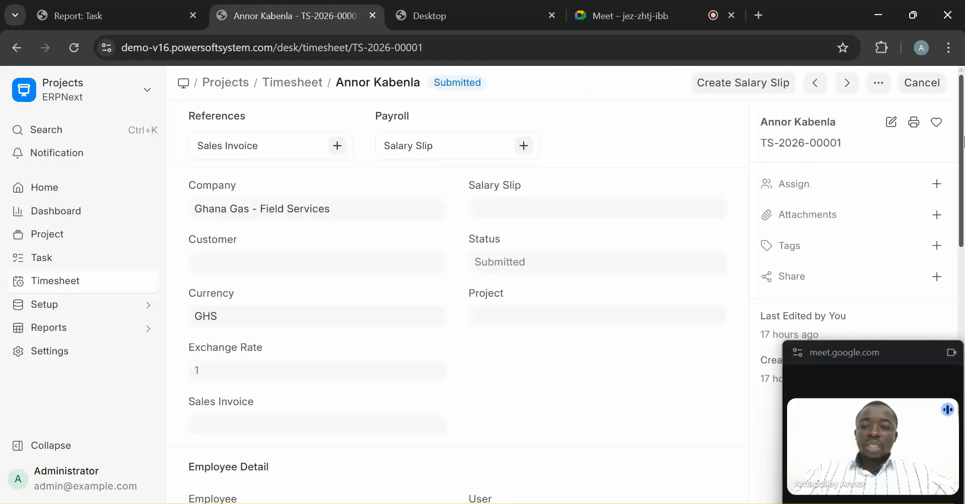
drag(963, 141, 963, 301)
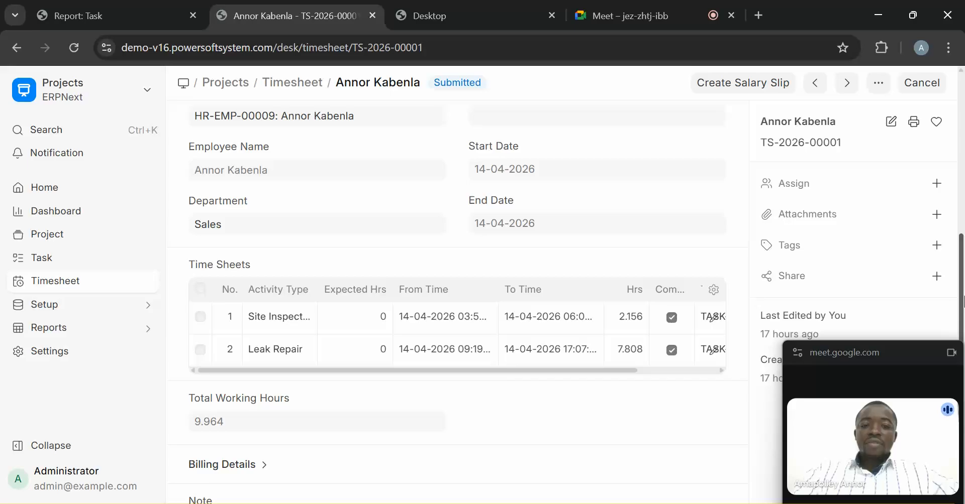
click(63, 444)
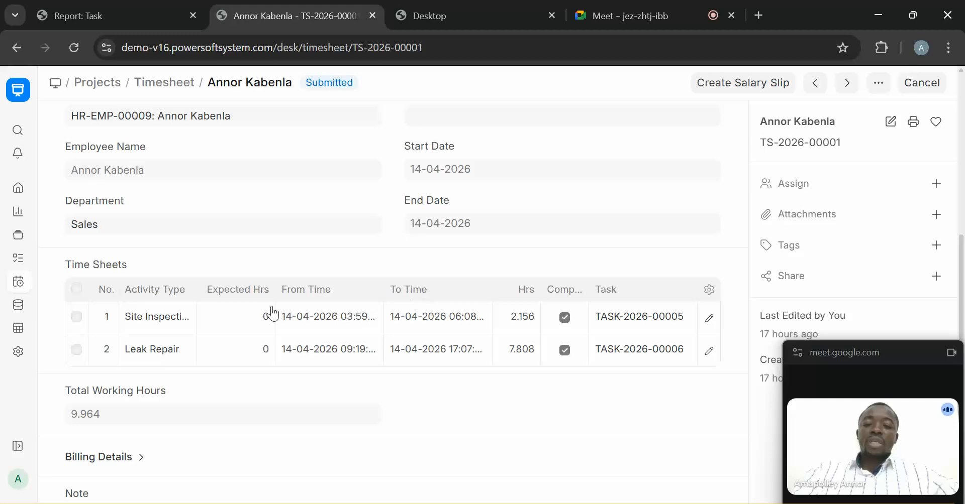
click(263, 318)
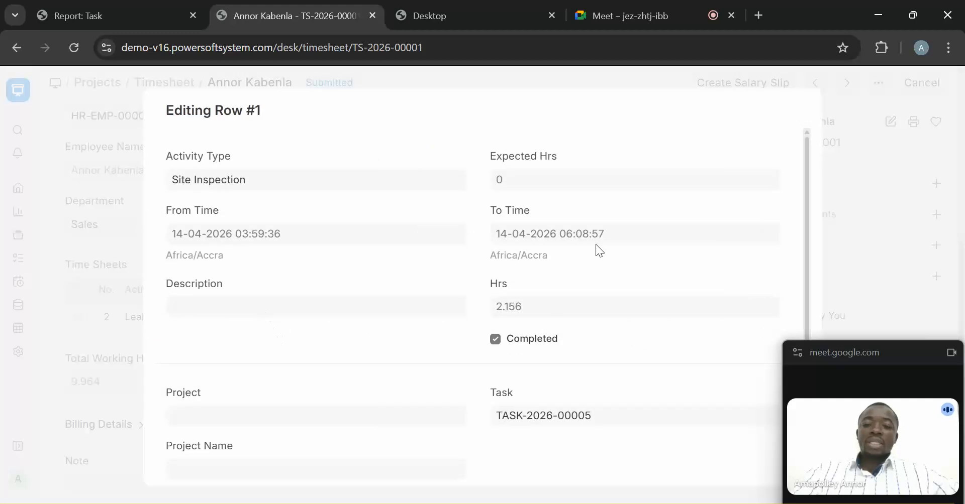
click(824, 206)
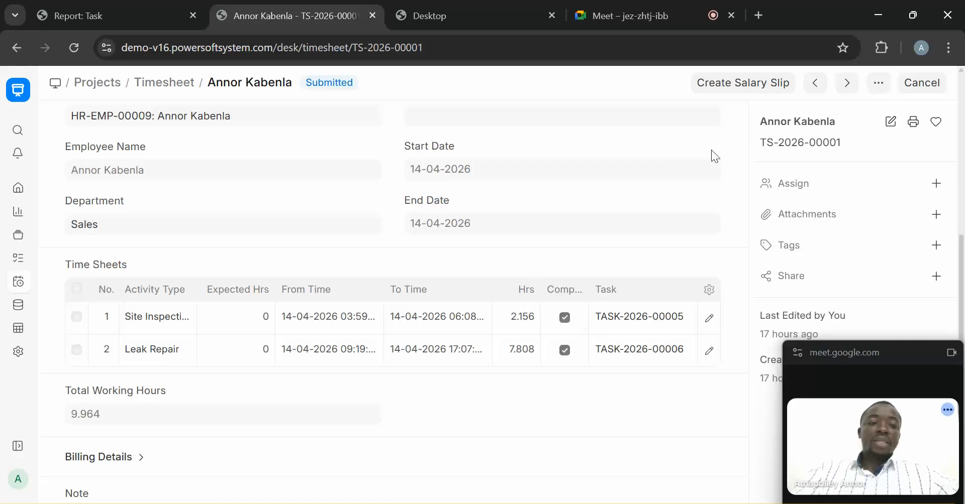
- Look over the Note and Comments sections, then return to the filtered Timesheet list
scroll(961, 196, up, 1)
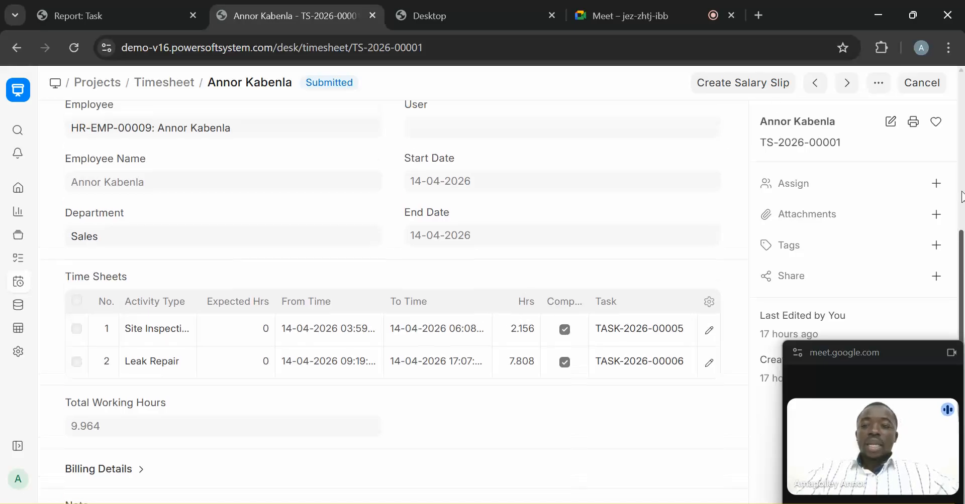
drag(961, 191, 923, 97)
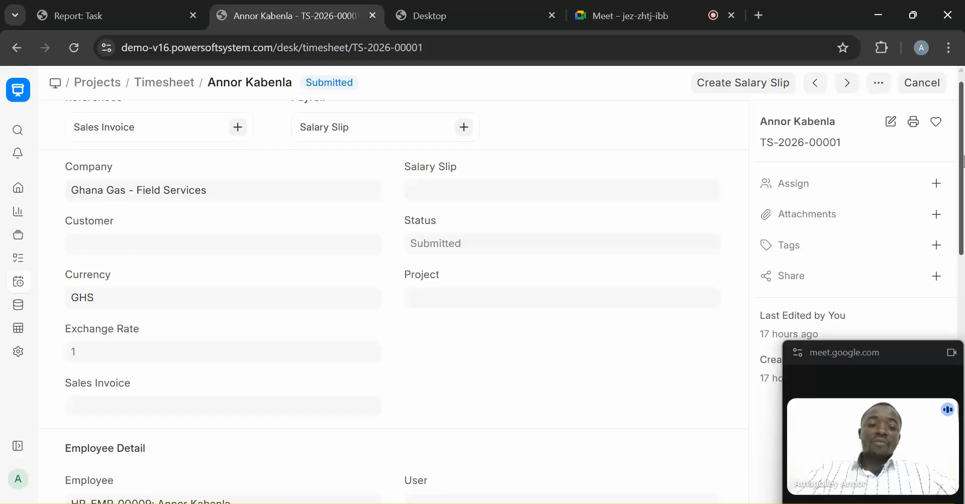
scroll(364, 461, down, 15)
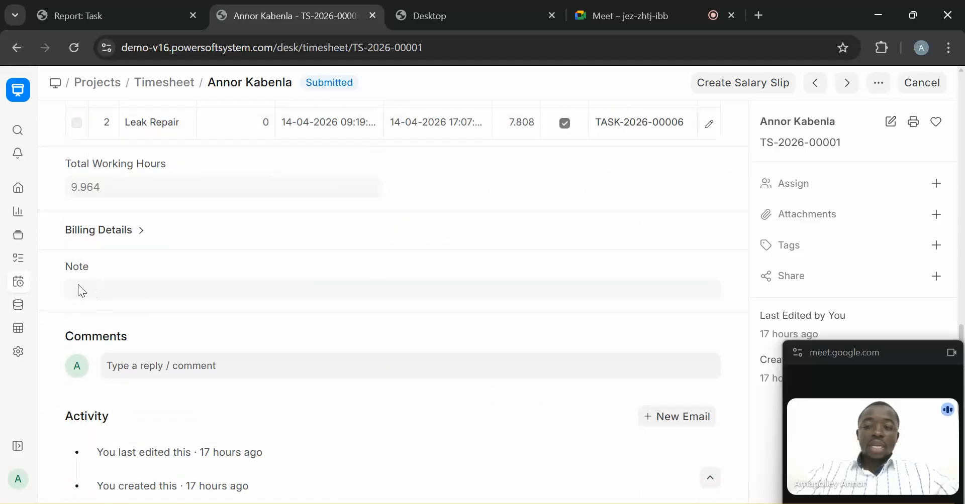
drag(91, 267, 67, 269)
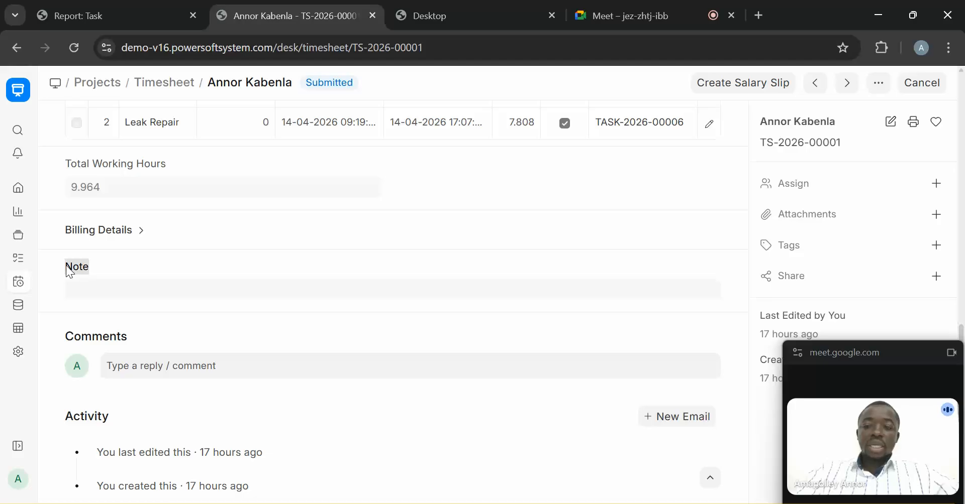
click(104, 338)
drag(127, 337, 73, 337)
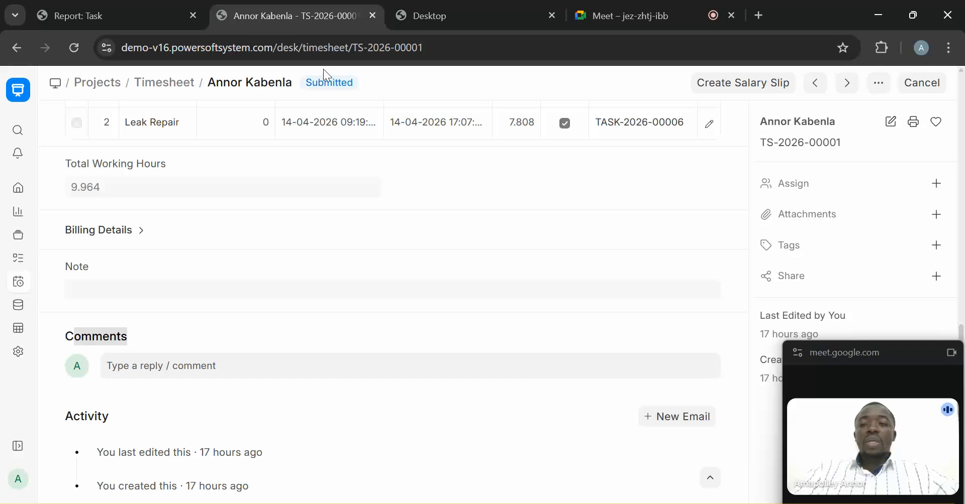
click(172, 89)
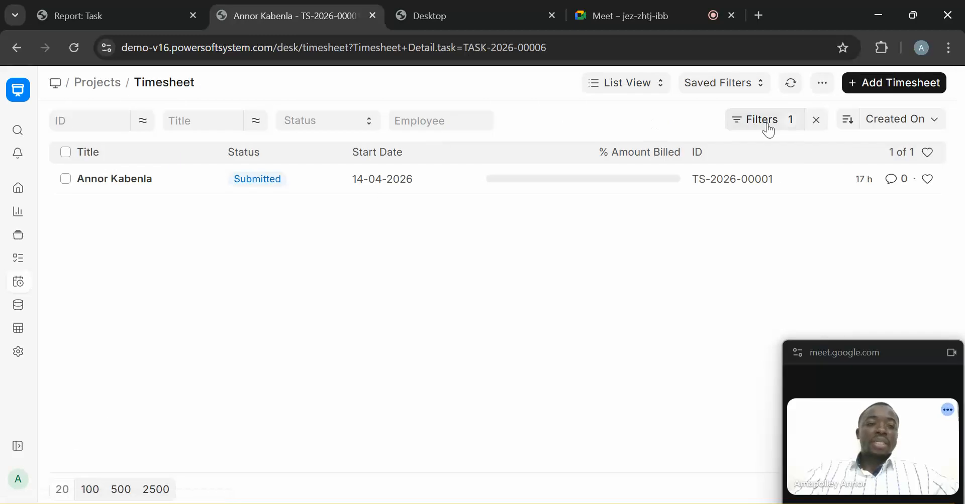
- Remove the task filter and review timesheet TS-2025-00004
click(816, 120)
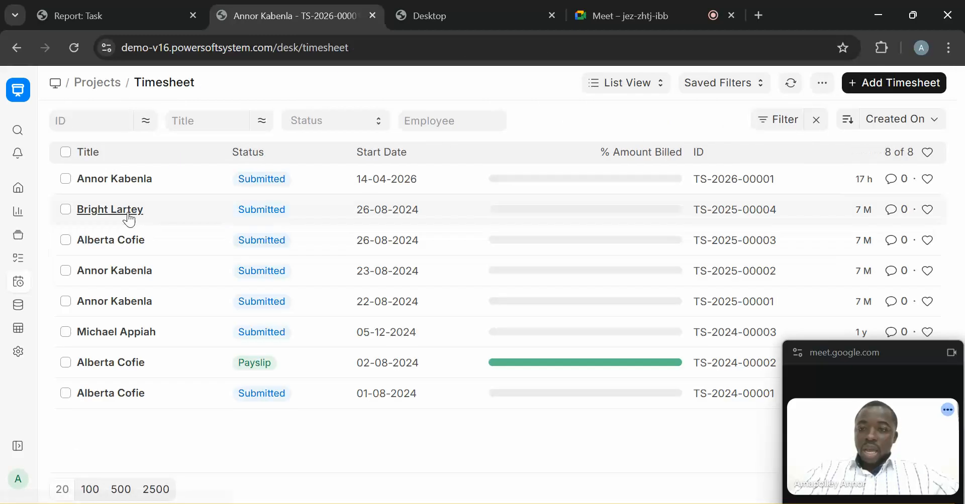
click(115, 217)
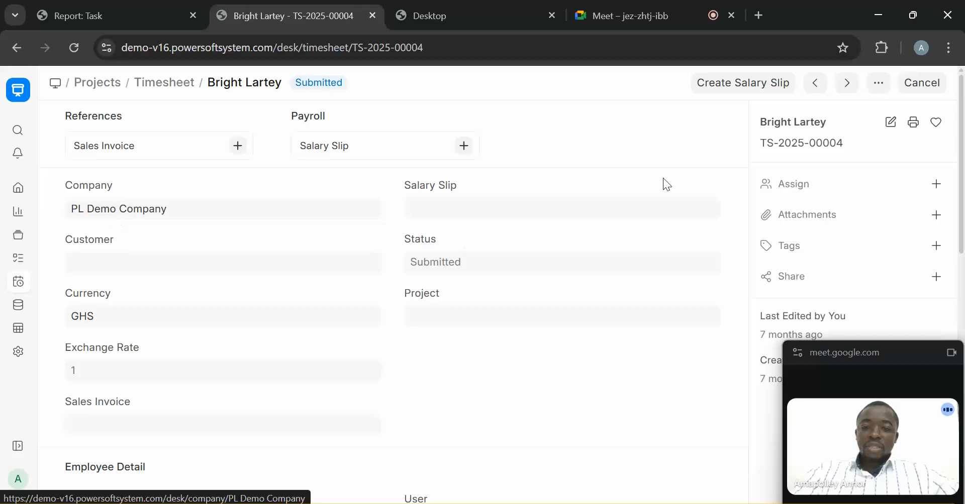
scroll(963, 250, down, 5)
drag(963, 249, 962, 215)
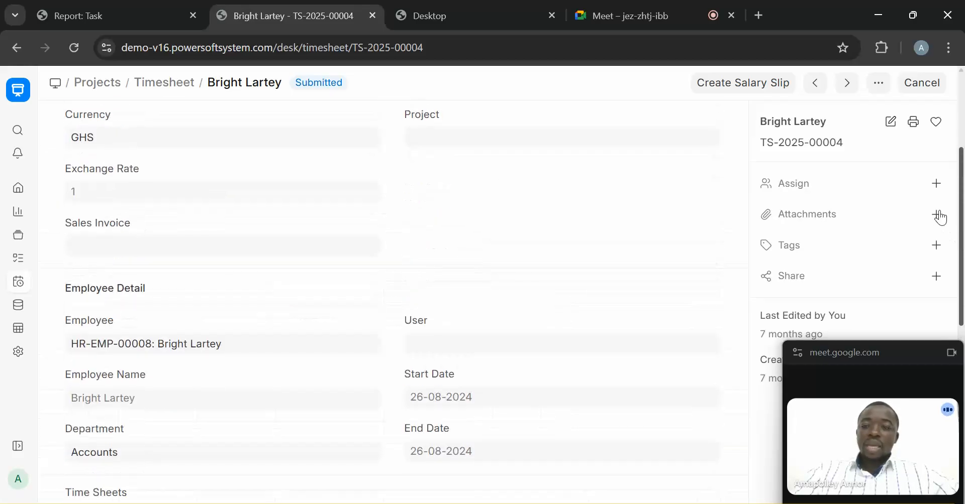
- Navigate back through the Leak Repair pages to the Task list
click(19, 47)
click(19, 48)
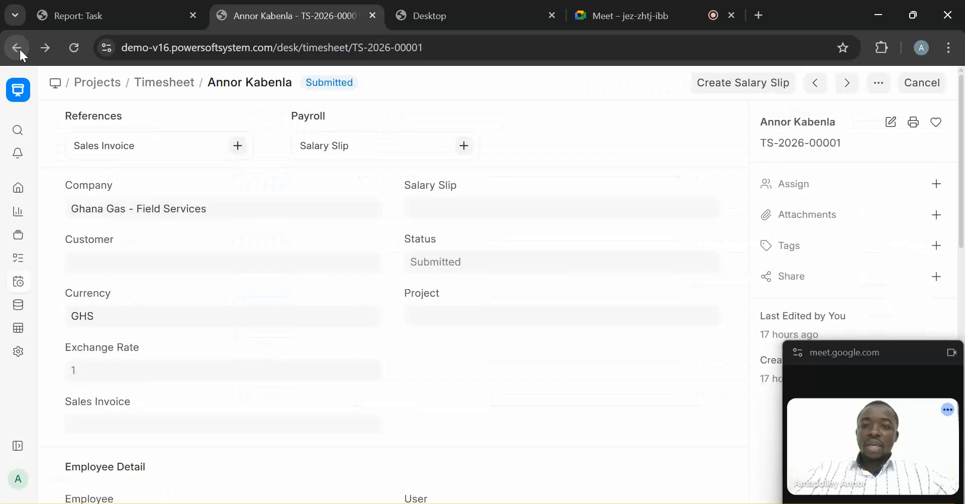
click(19, 47)
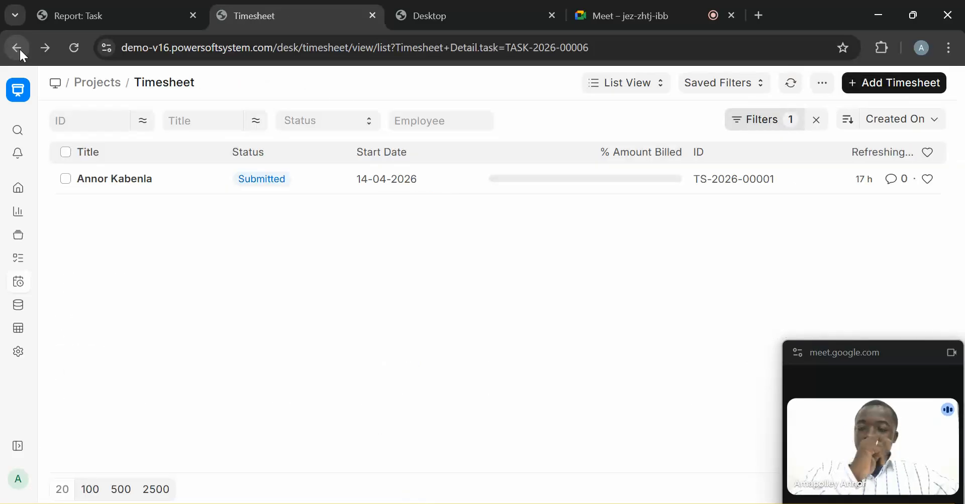
click(19, 48)
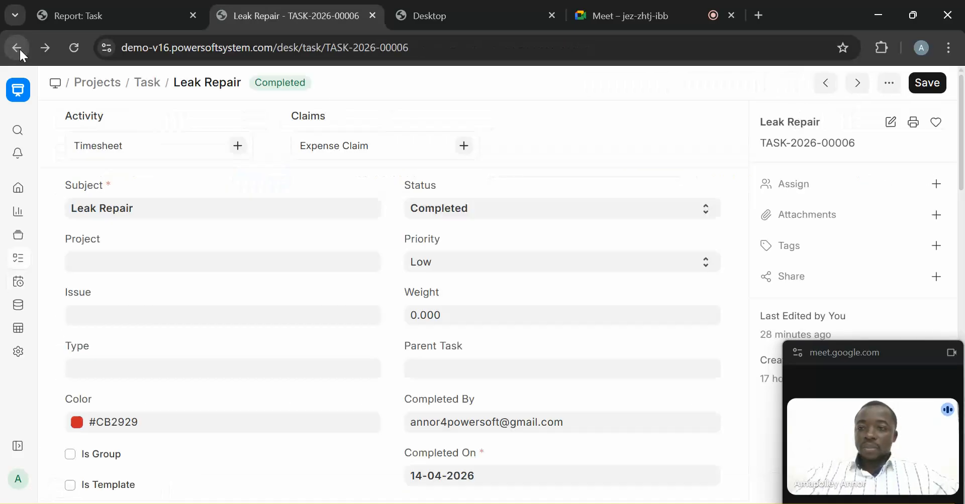
click(151, 92)
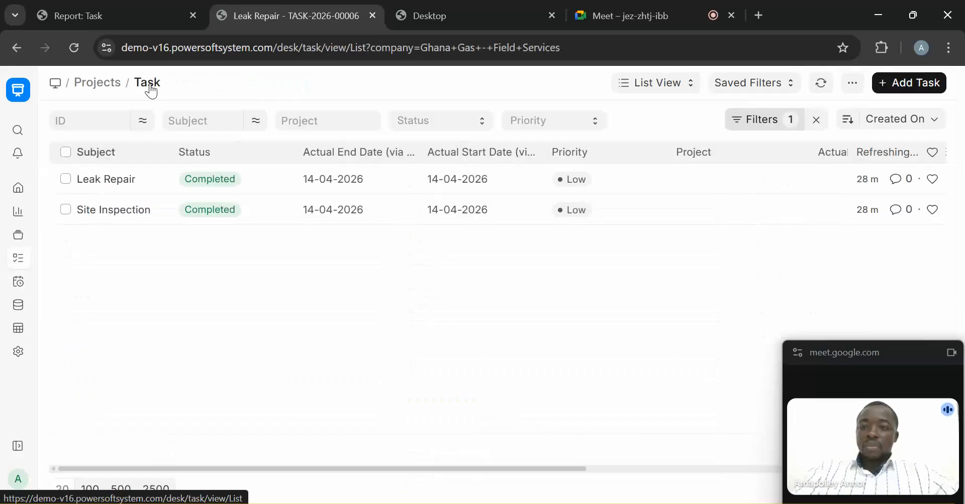
- Open Site Inspection's timesheet TS-2026-00001, logging 2.156 and 7.808 hours, then go back
click(121, 213)
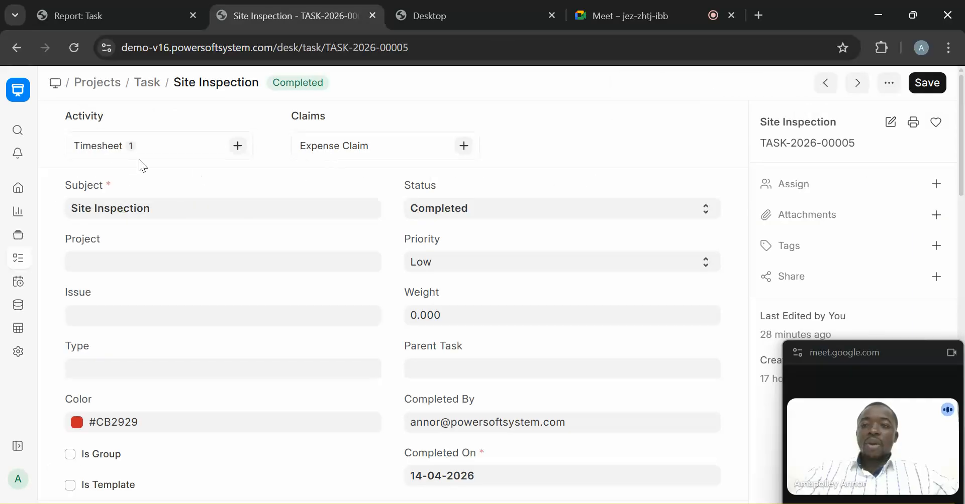
click(109, 152)
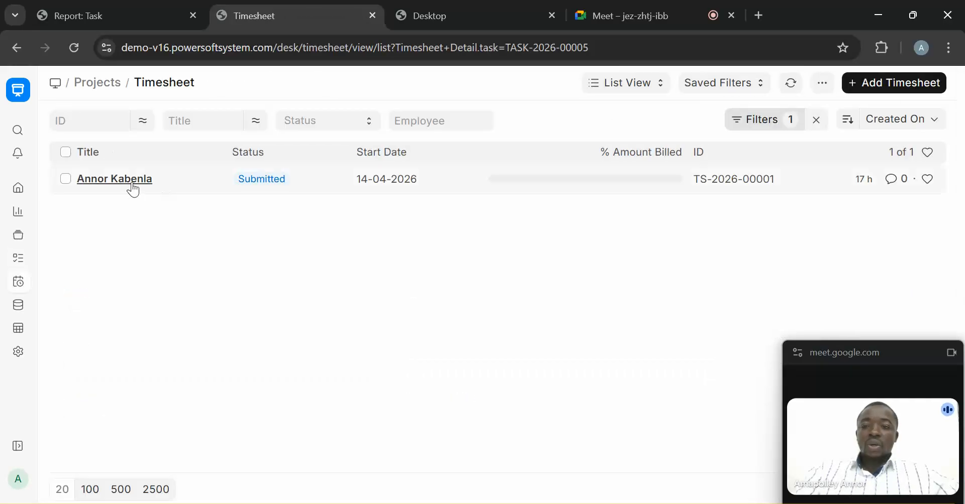
click(133, 187)
scroll(934, 193, down, 6)
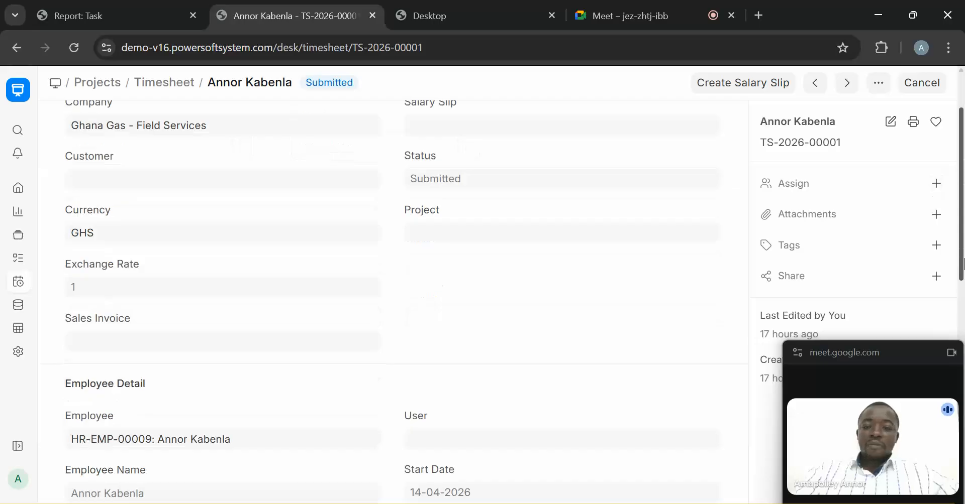
scroll(963, 309, down, 1)
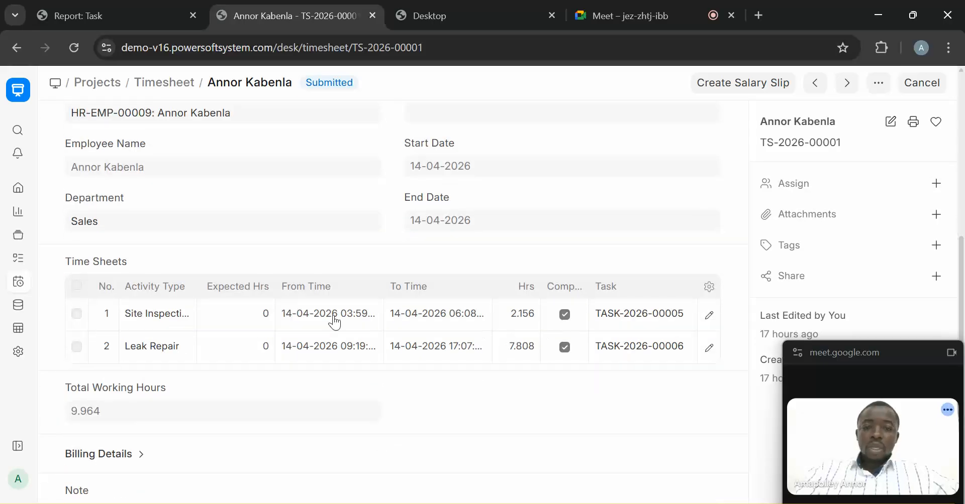
click(6, 56)
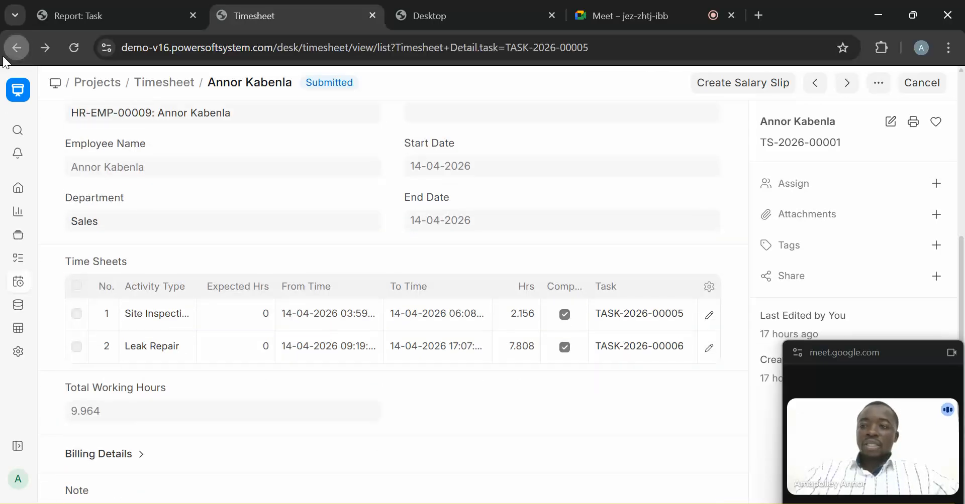
click(5, 59)
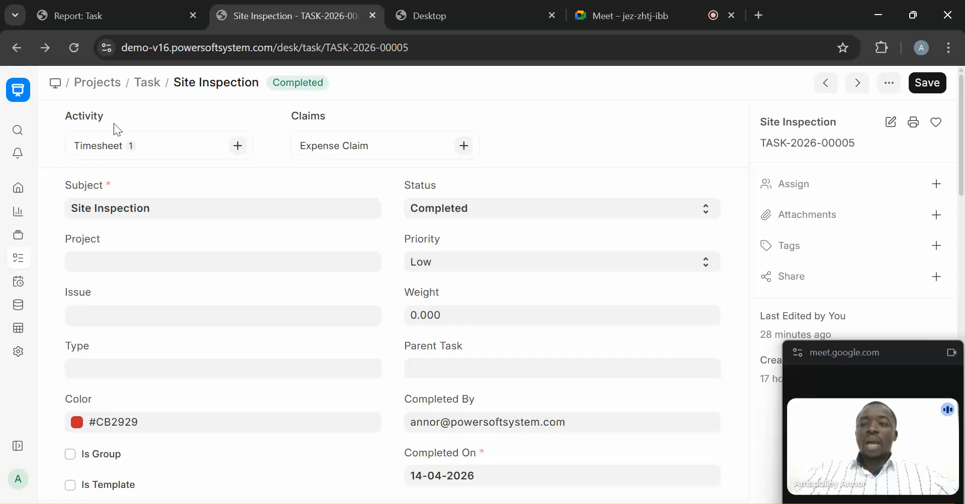
click(117, 150)
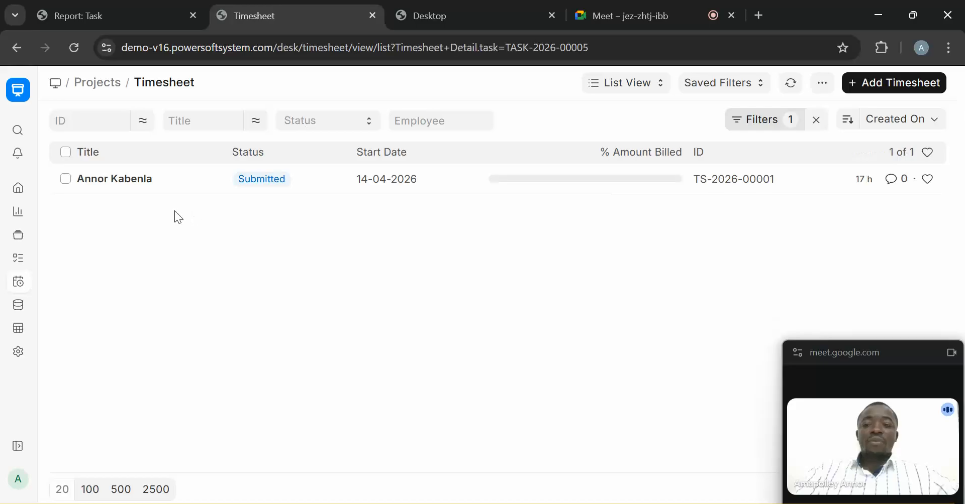
click(123, 178)
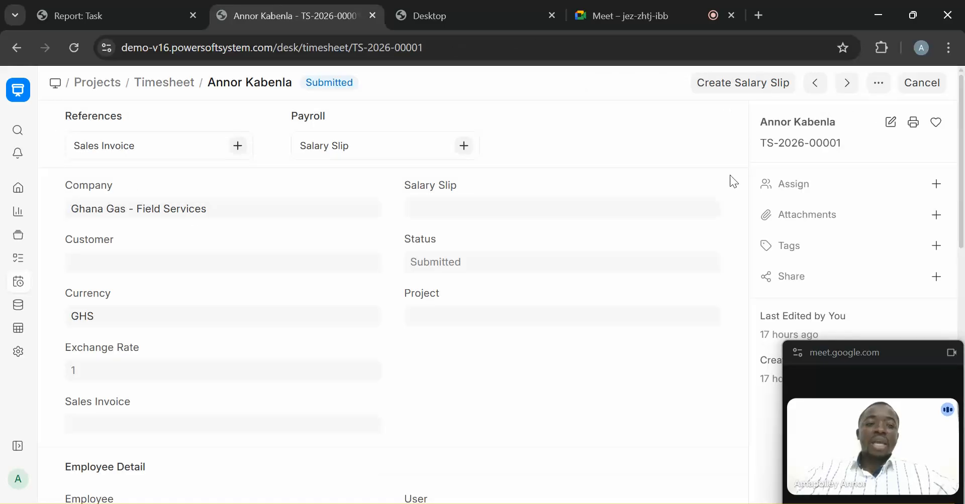
scroll(962, 447, down, 12)
scroll(962, 447, up, 12)
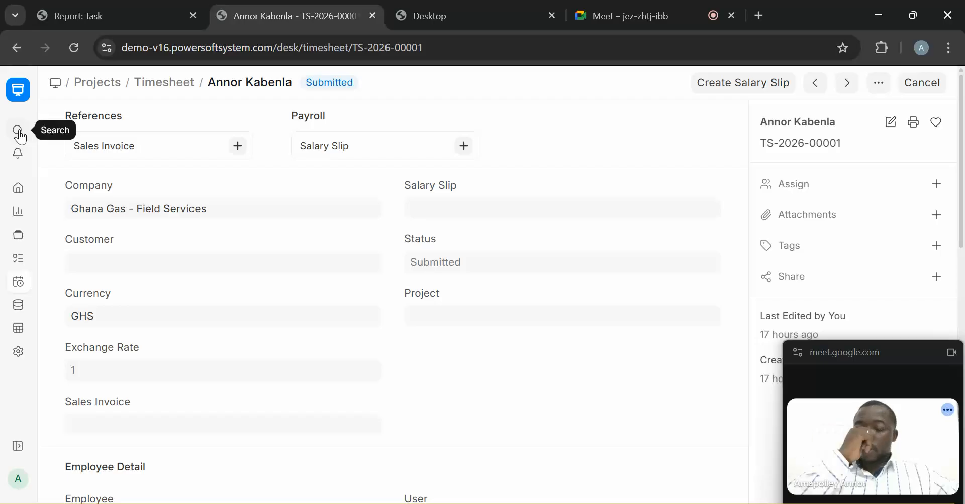
- Show the timesheets in Report View
click(161, 83)
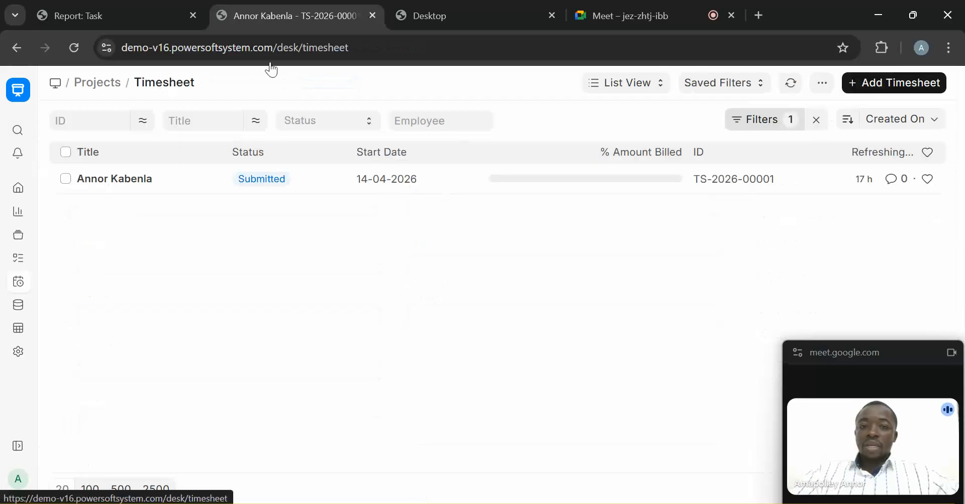
click(638, 82)
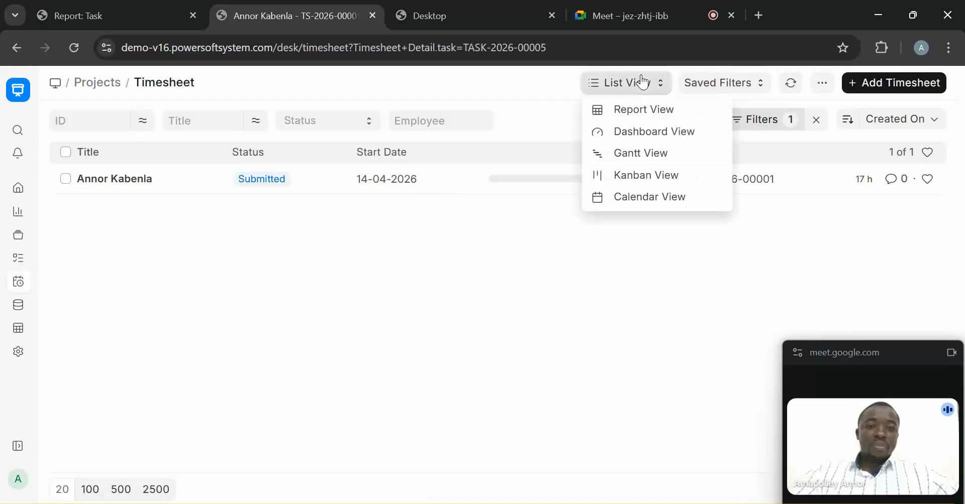
click(641, 117)
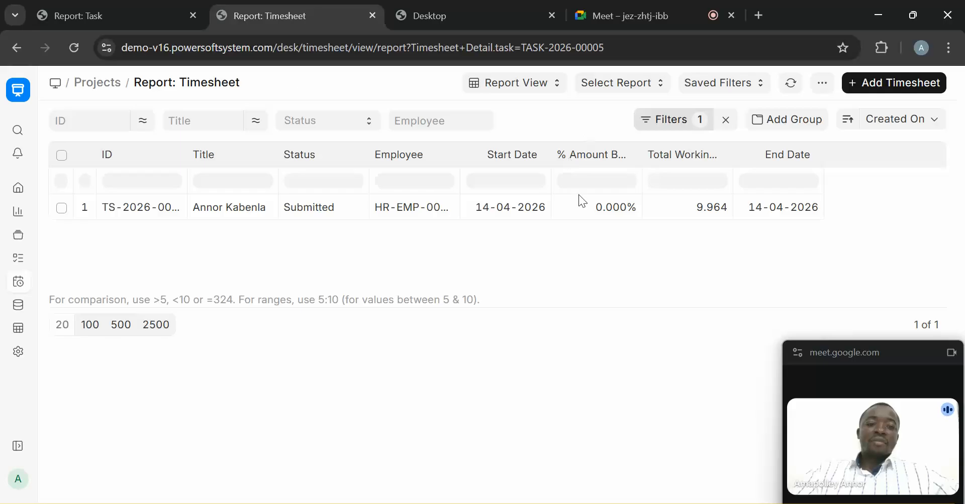
- Switch to the Task report and open the Delayed Tasks Summary report
click(108, 15)
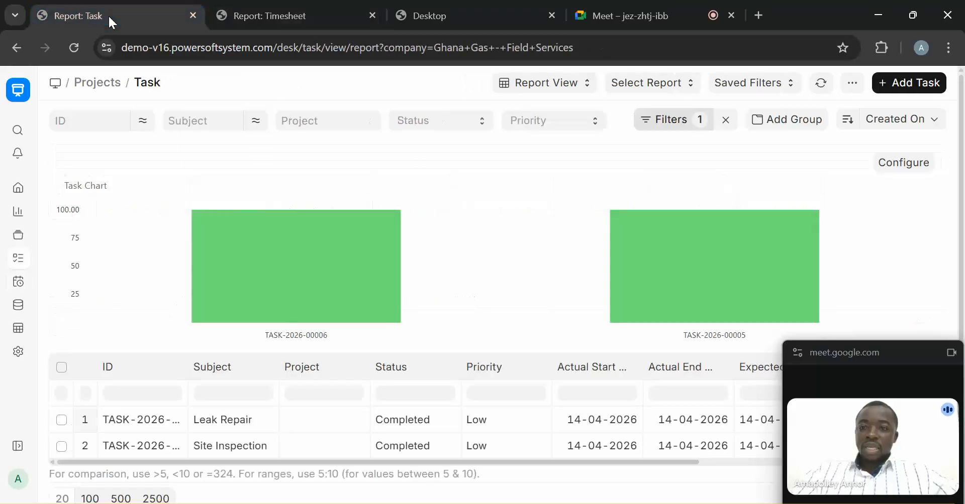
scroll(963, 220, down, 1)
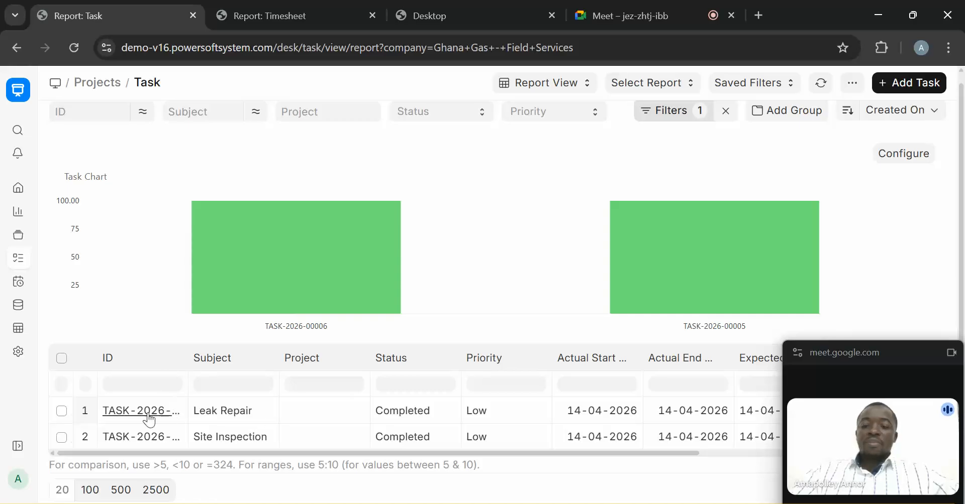
drag(256, 452, 575, 440)
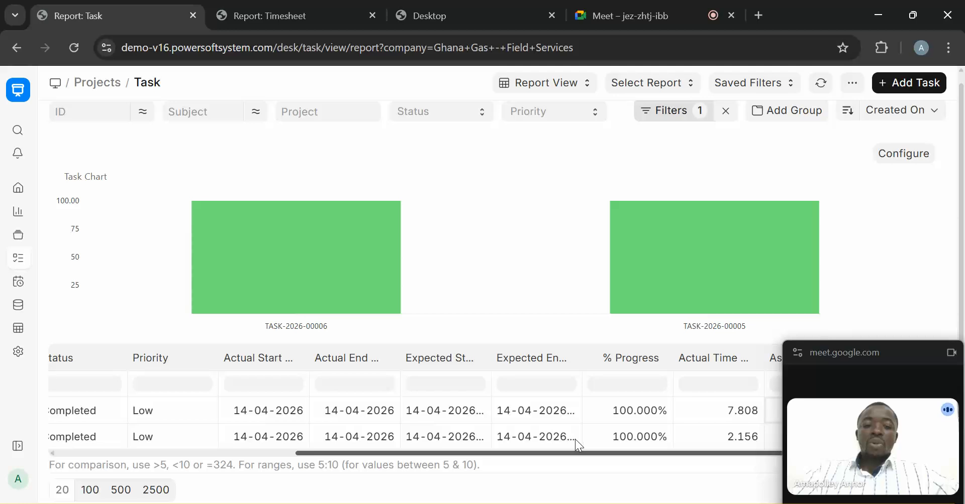
drag(899, 354, 885, 369)
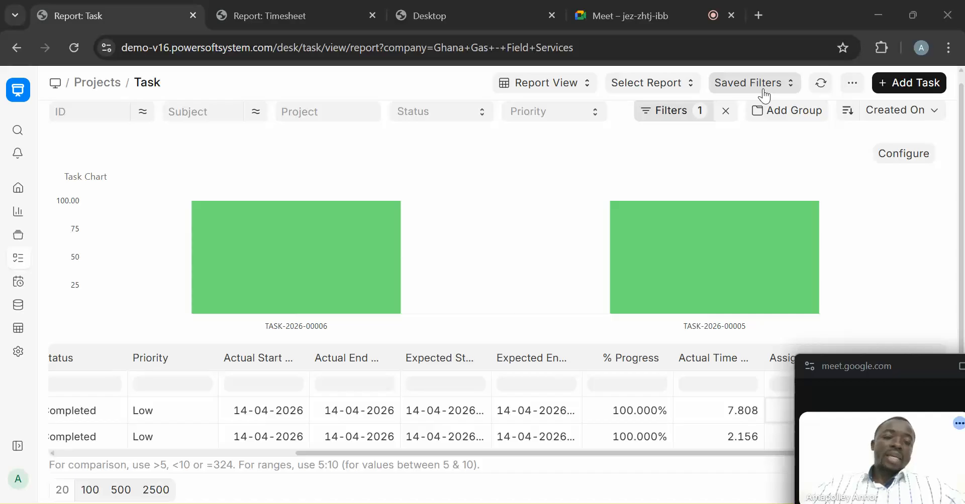
click(733, 83)
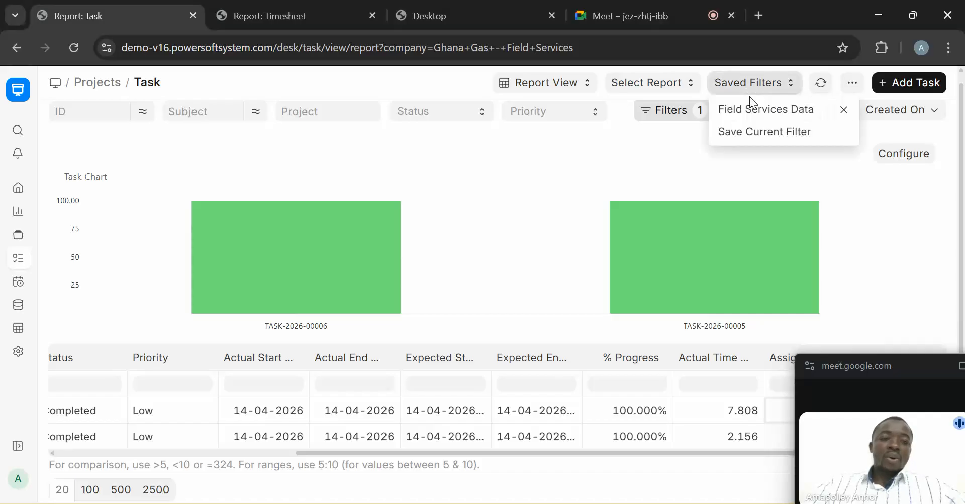
click(674, 88)
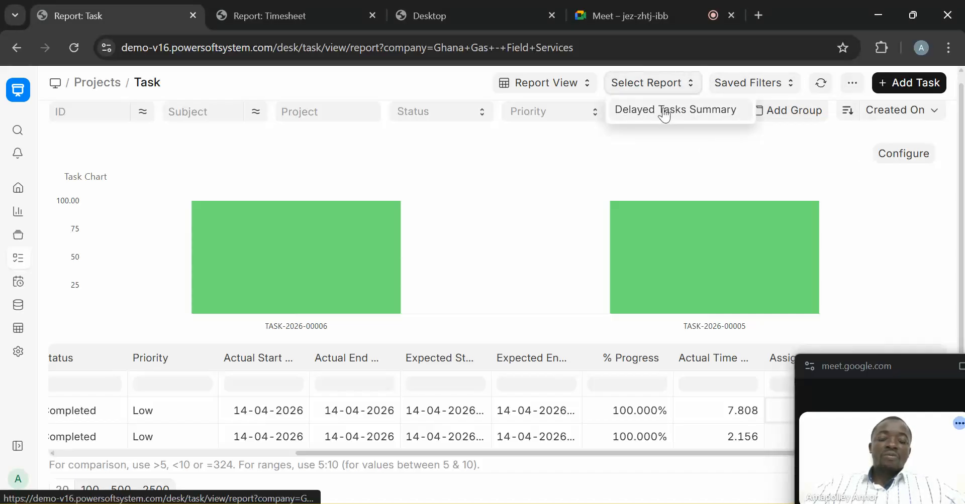
click(667, 109)
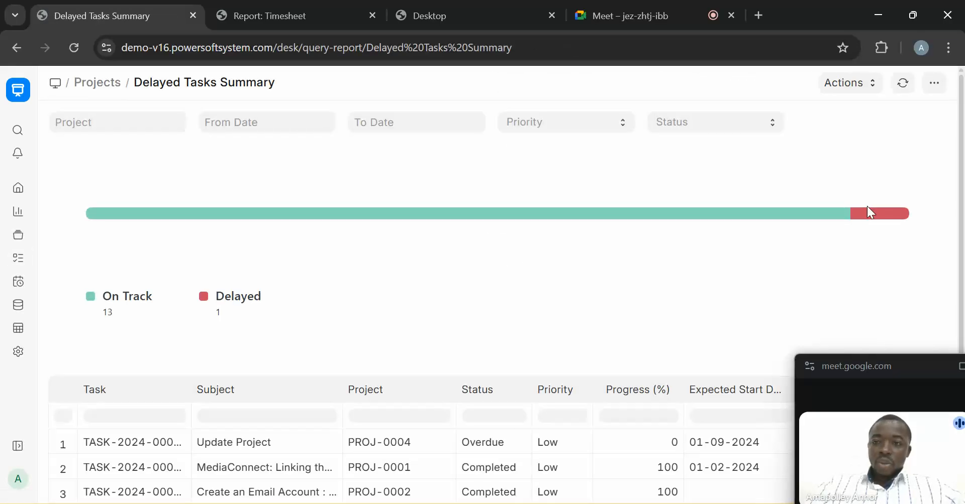
- Filter the Delayed Tasks Summary by subject 'site', leaving Site Preparation and Site Inspection
drag(962, 163, 949, 145)
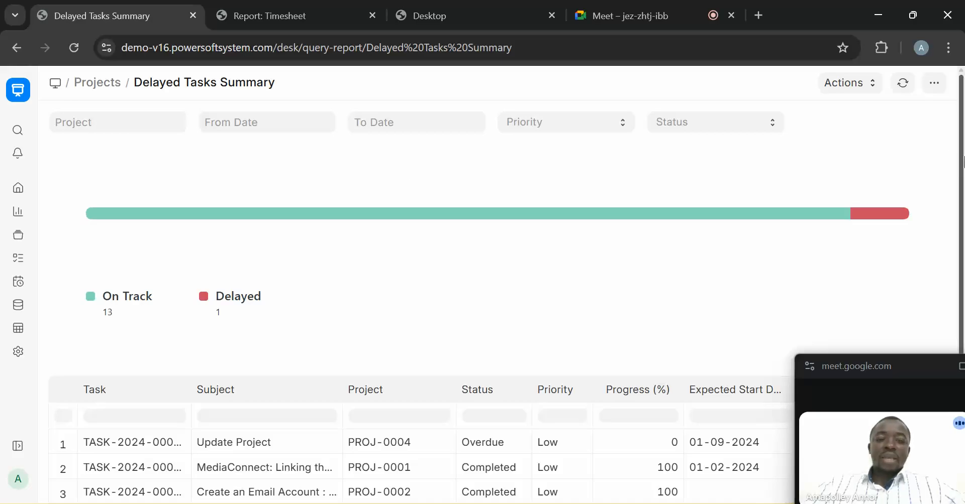
drag(963, 161, 963, 163)
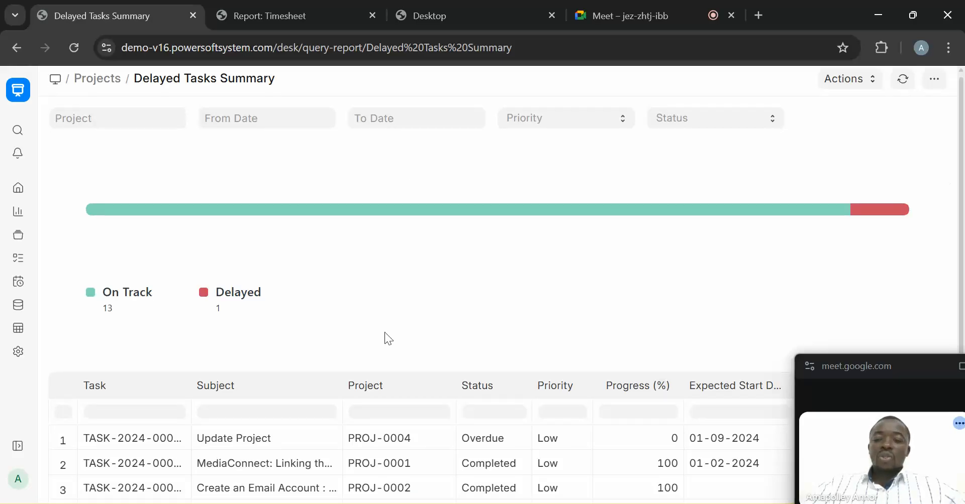
click(224, 413)
text(site)
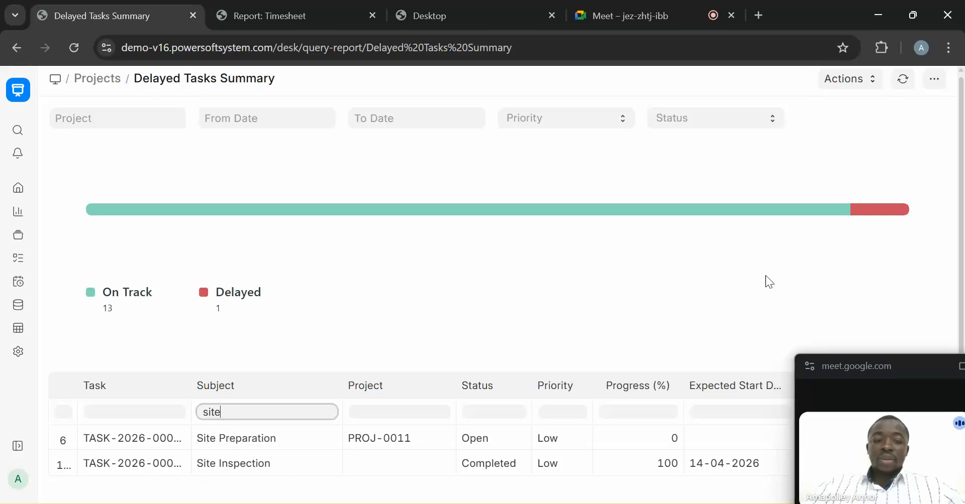
scroll(928, 315, down, 2)
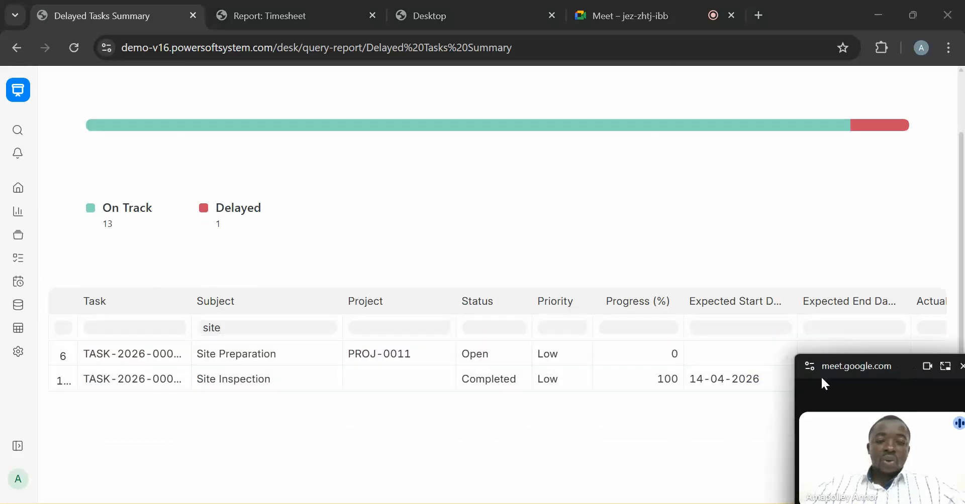
drag(896, 369, 647, 478)
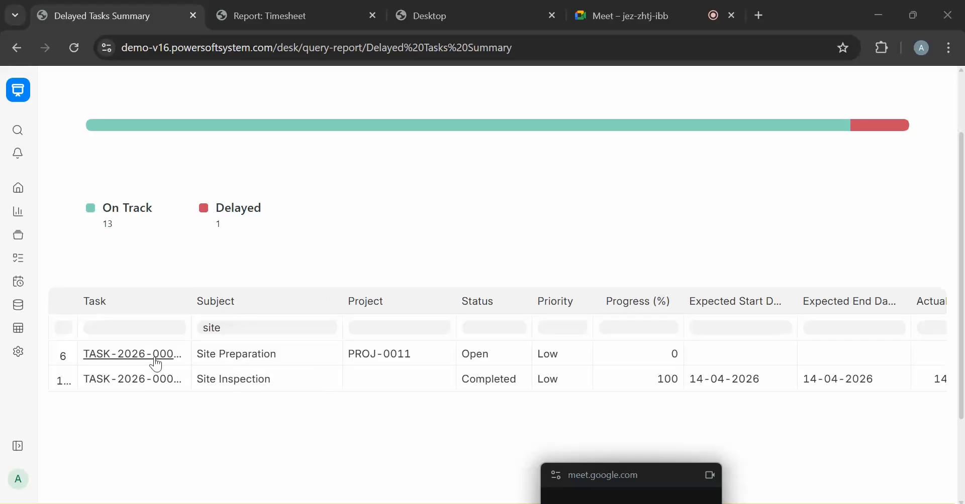
drag(963, 254, 964, 305)
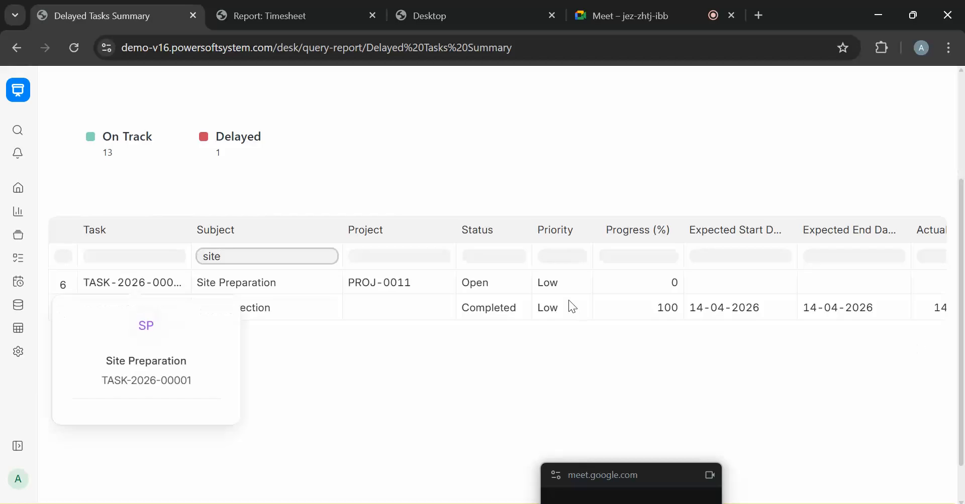
- Review the Site Inspection row, expected and finished 14-04-2026 with zero days of delay
click(453, 351)
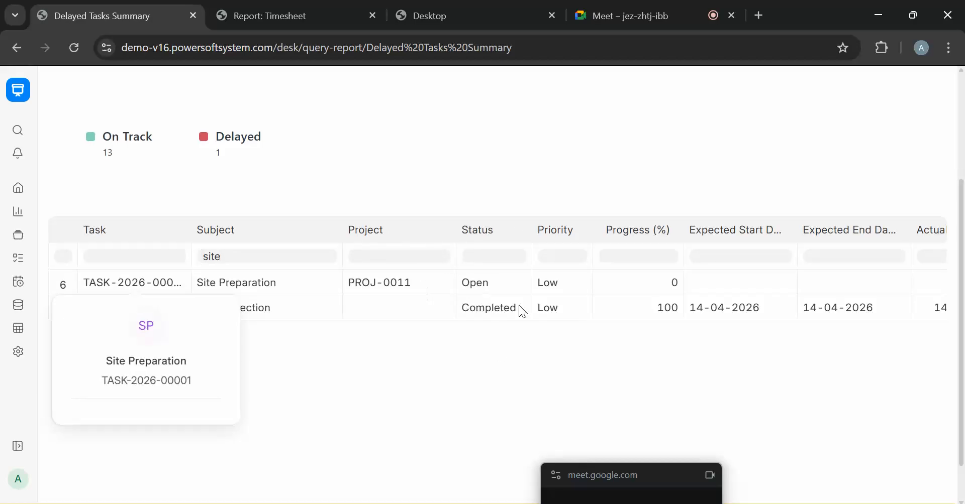
scroll(583, 402, down, 1)
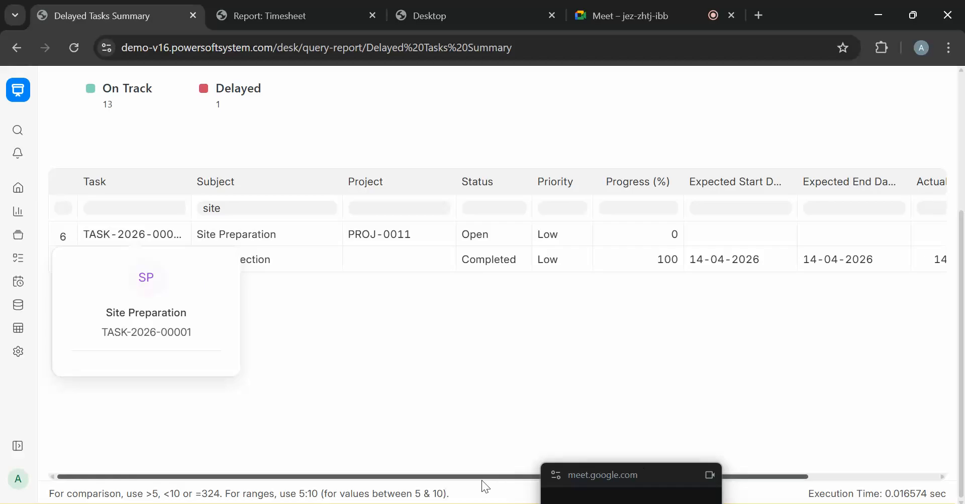
drag(468, 480, 742, 454)
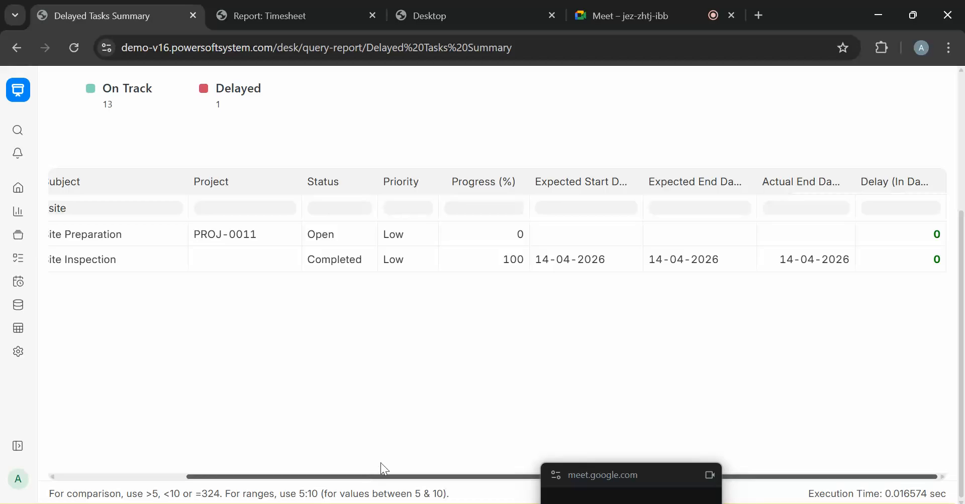
scroll(933, 196, up, 4)
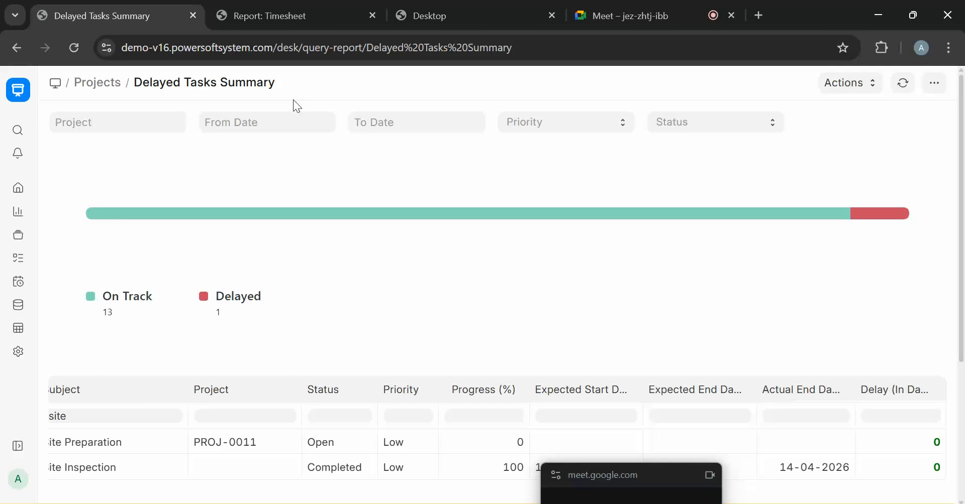
- Start a new timesheet from the Timesheet report
click(285, 7)
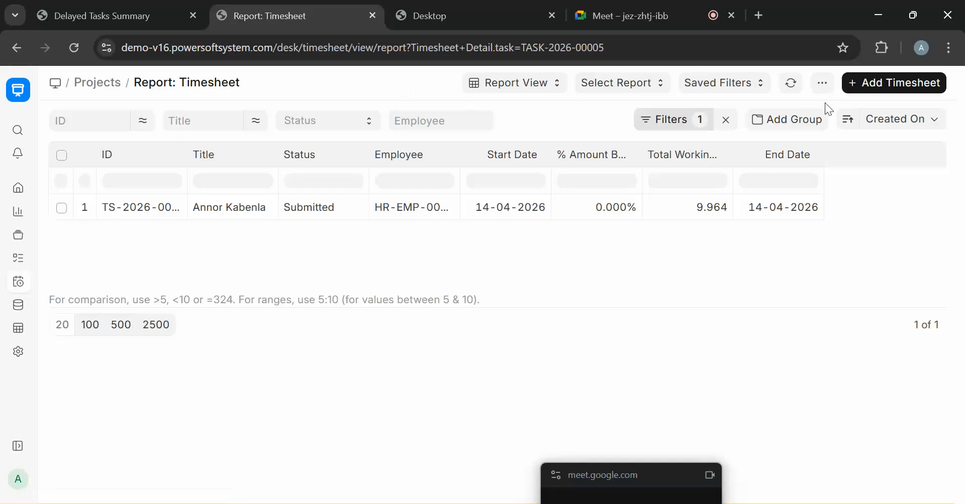
click(936, 82)
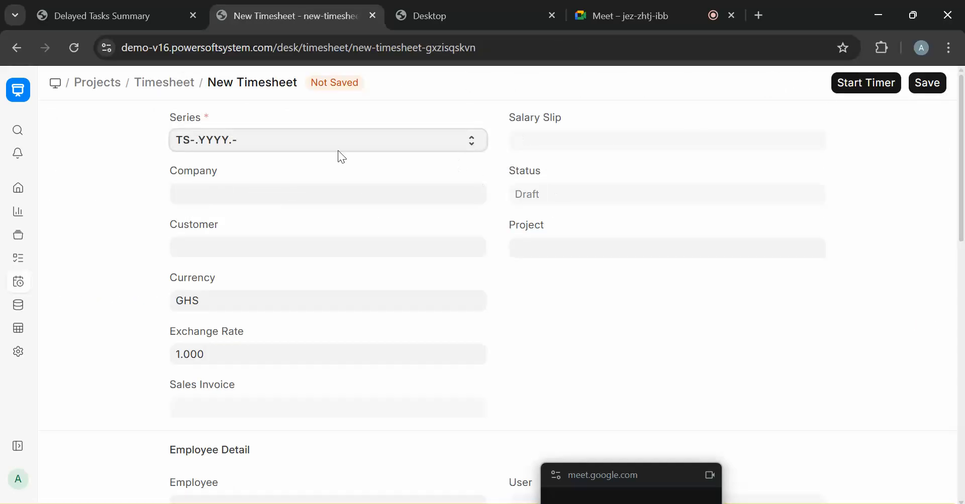
click(242, 198)
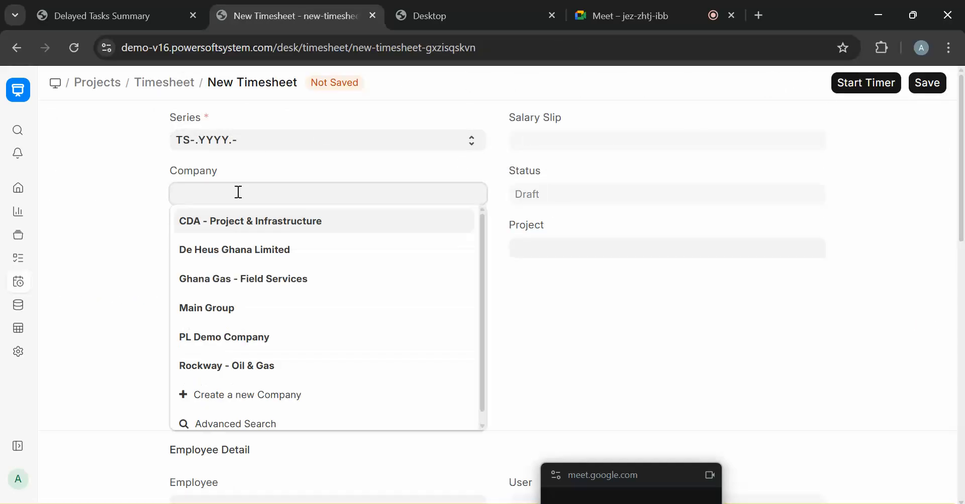
click(18, 258)
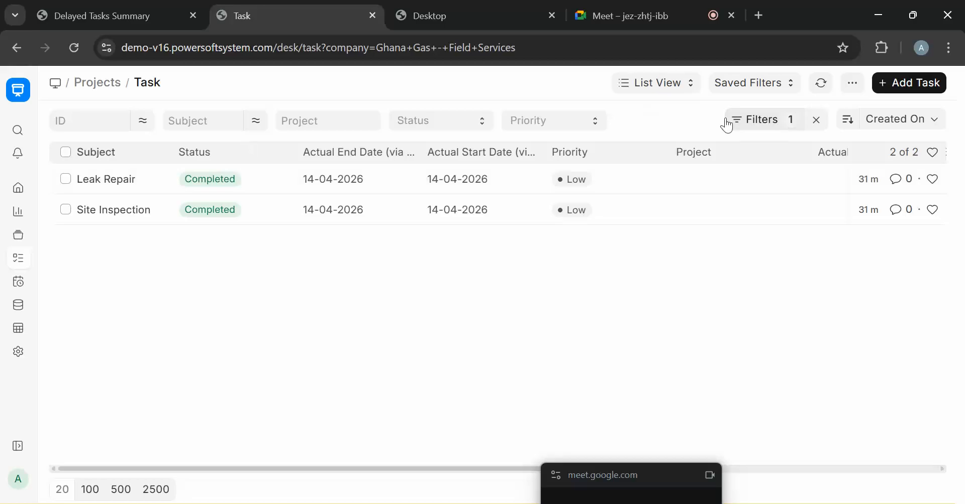
click(17, 49)
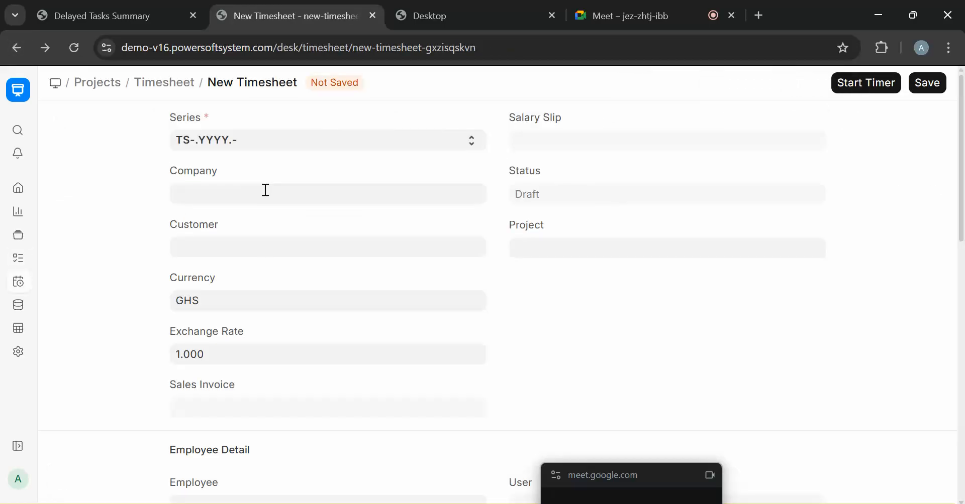
- Set the company to Ghana Gas - Field Services and select the first listed employee
click(265, 190)
text(fiel)
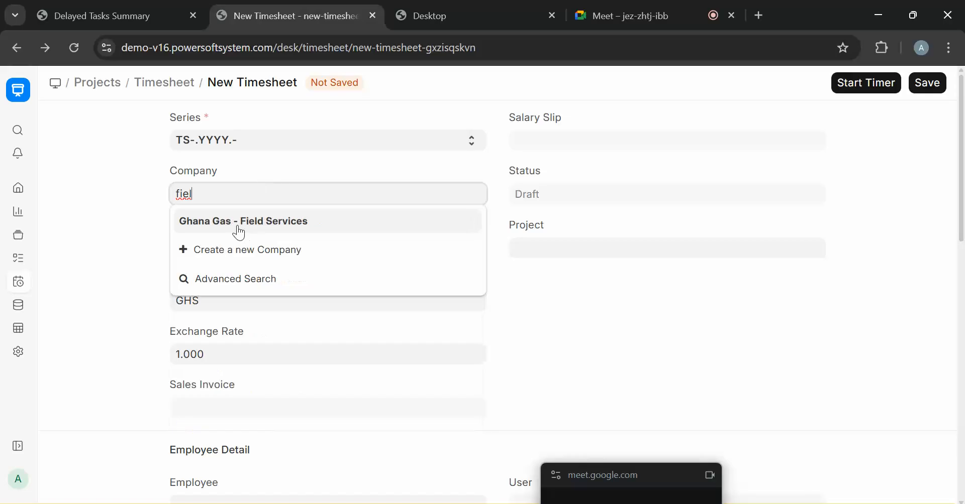
click(237, 228)
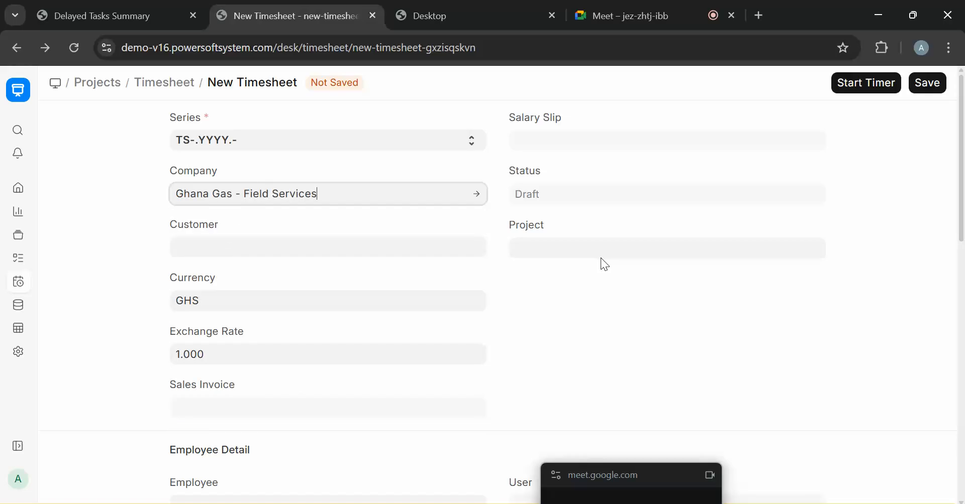
drag(962, 191, 954, 284)
click(297, 256)
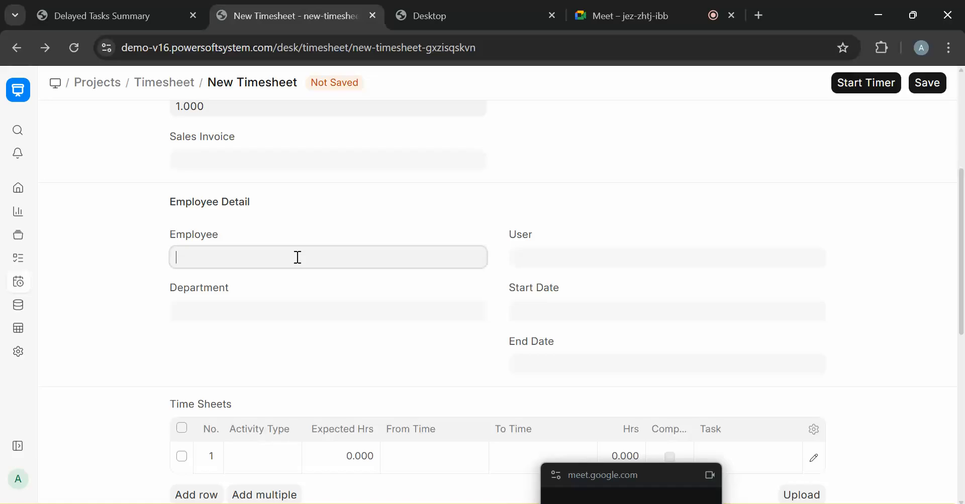
click(271, 292)
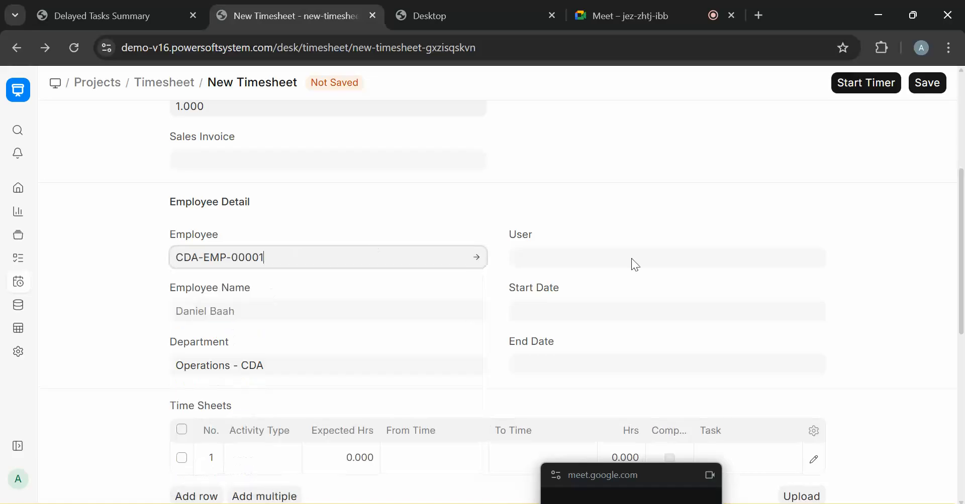
drag(963, 236, 962, 247)
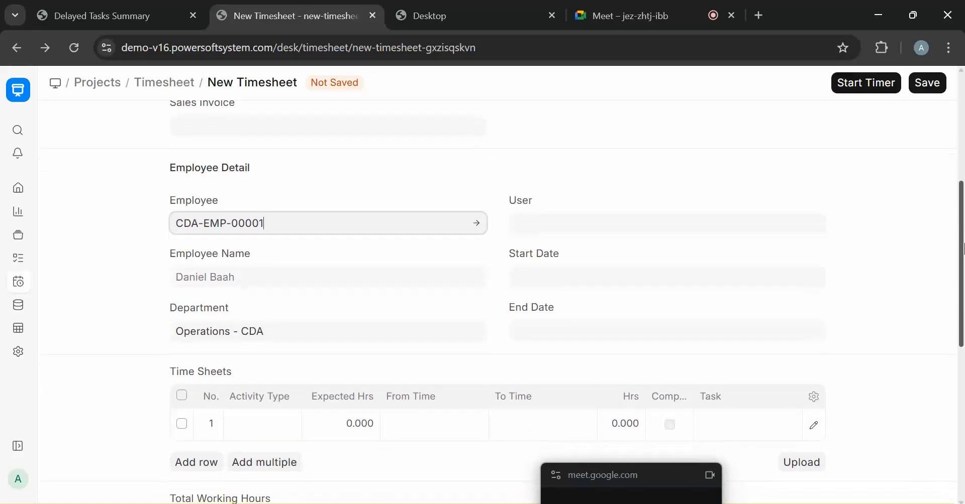
- Start a timer logging Leak Repair against TASK-2024-00005, saving draft TS-2026-00002
click(868, 84)
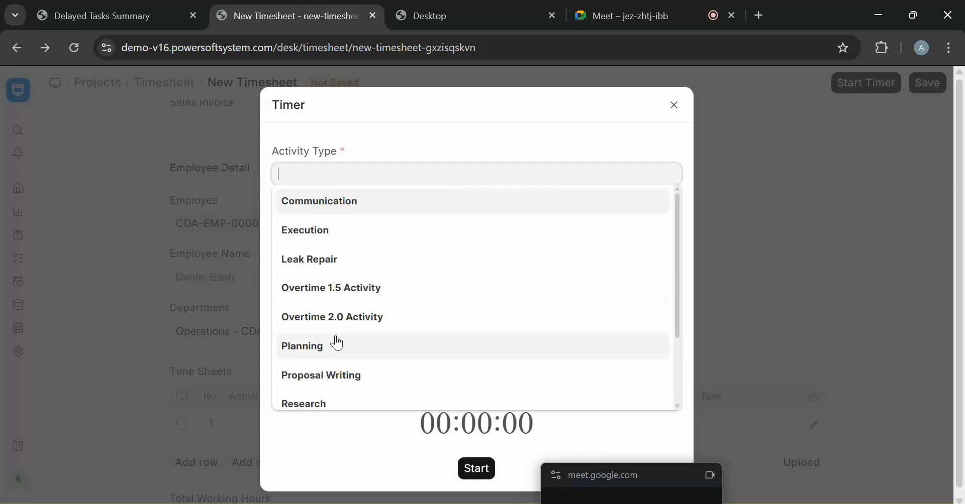
text(site)
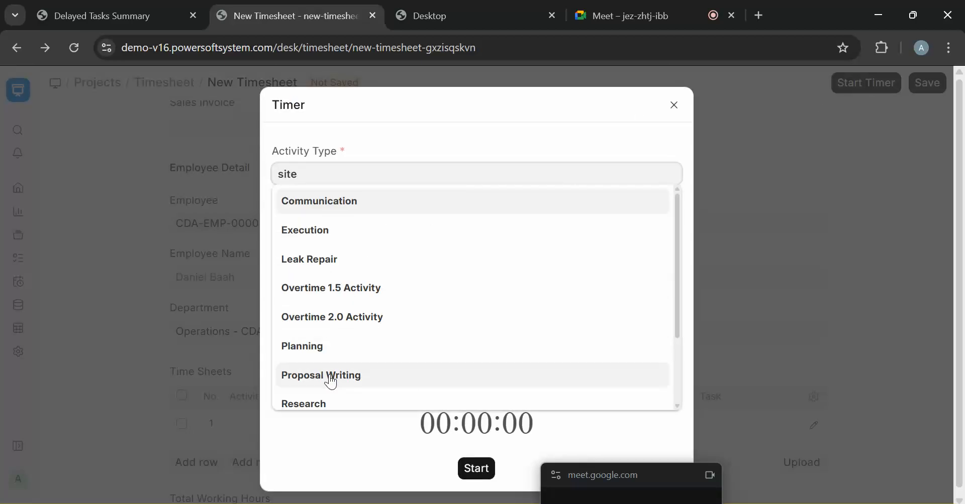
click(342, 201)
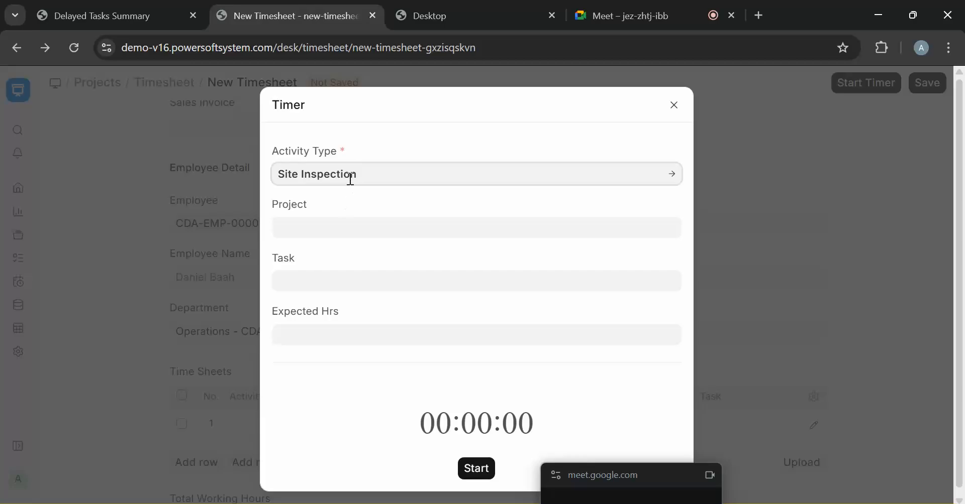
triple_click(350, 180)
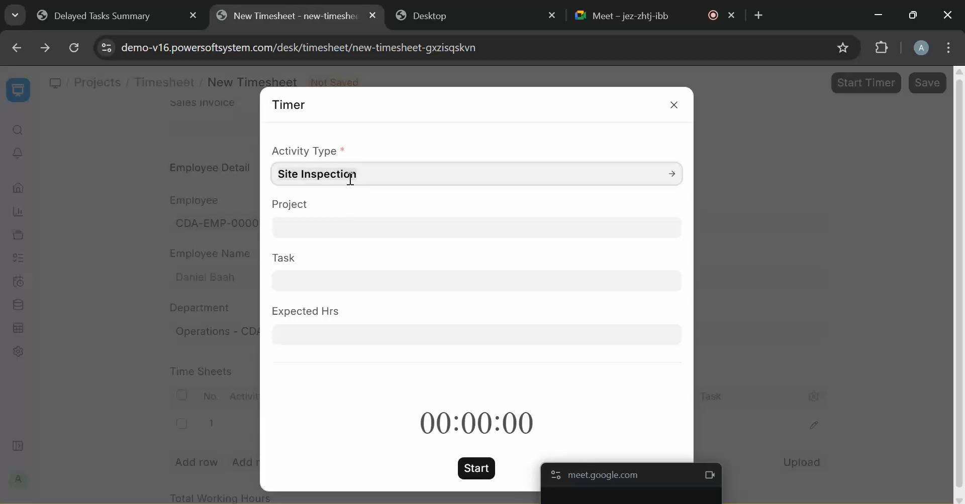
text(val)
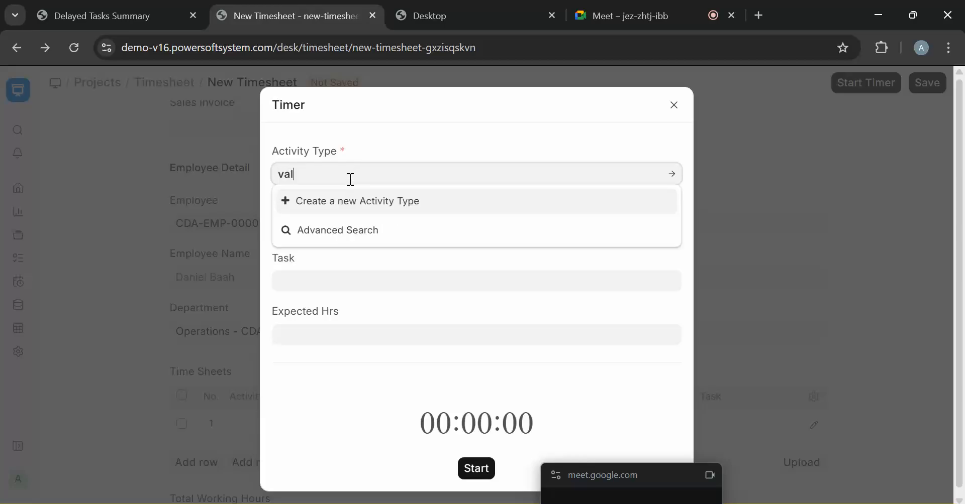
key(BackSpace)
key(BackSpace)
key(BackSpace)
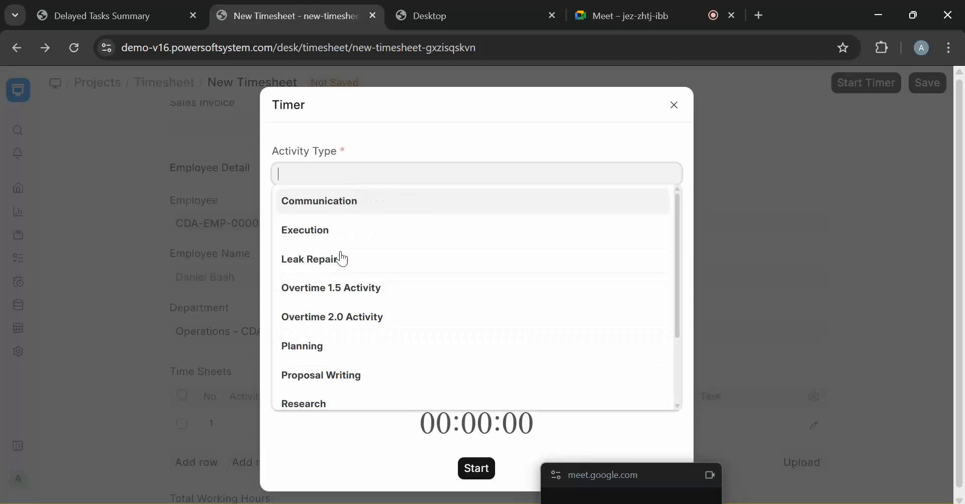
click(338, 255)
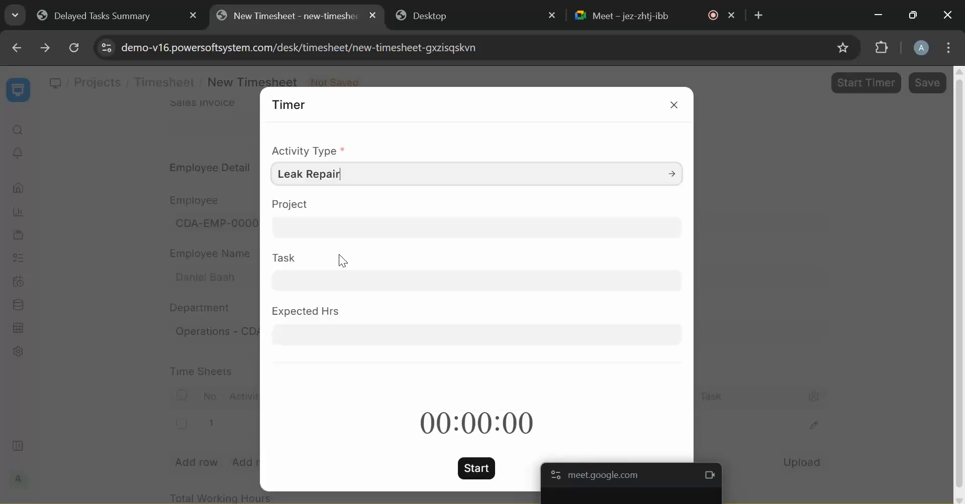
click(371, 274)
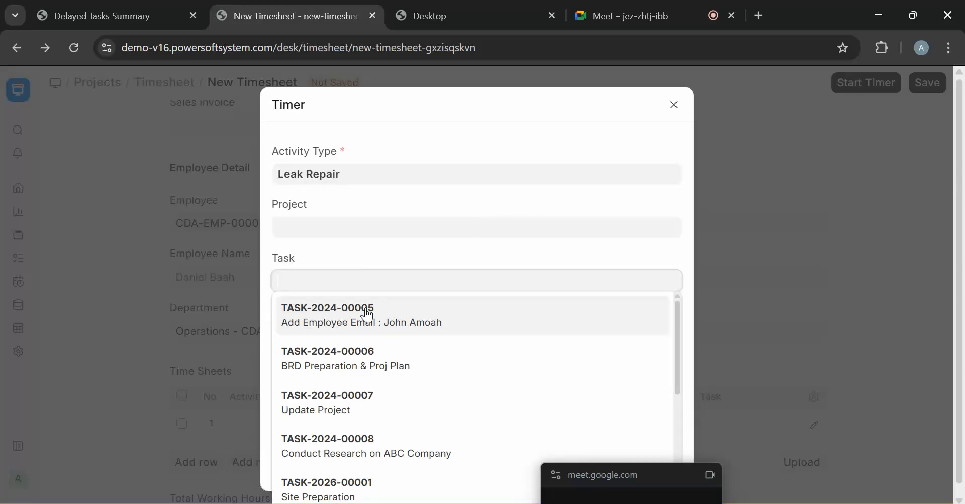
click(406, 307)
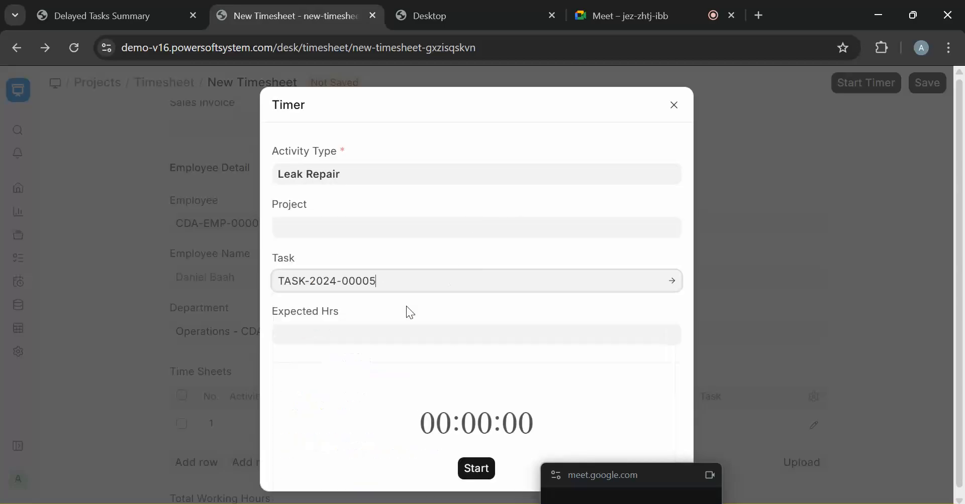
click(480, 477)
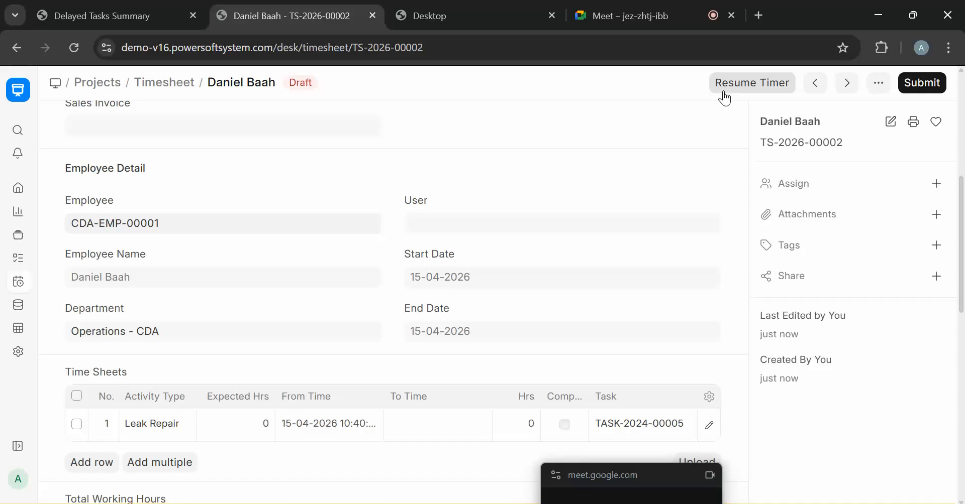
click(751, 86)
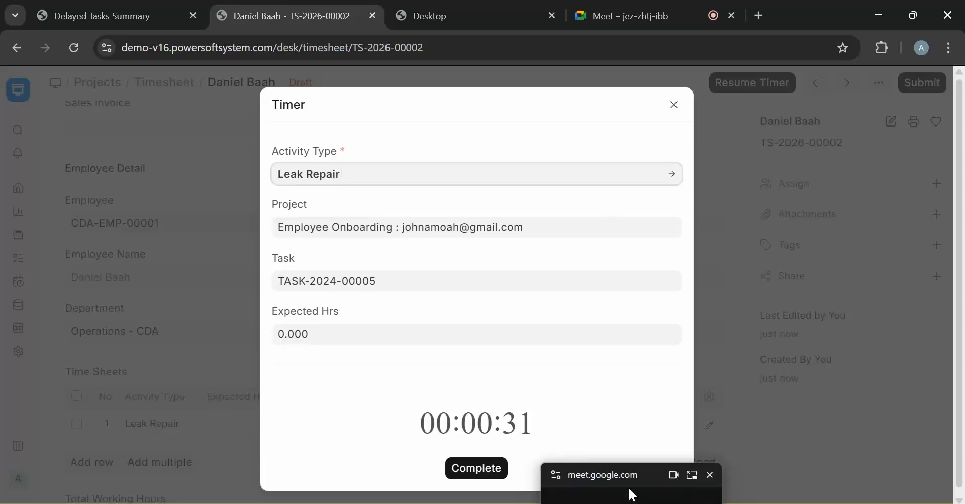
drag(653, 473, 880, 361)
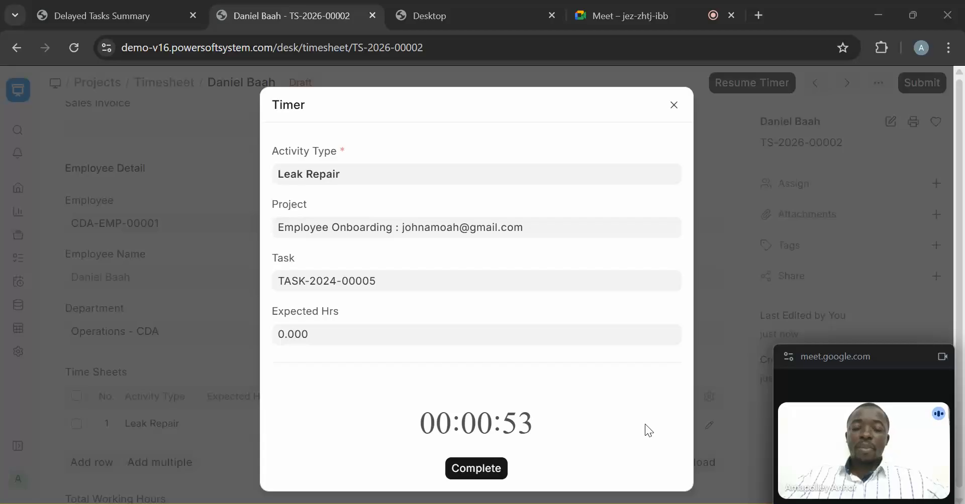
click(672, 107)
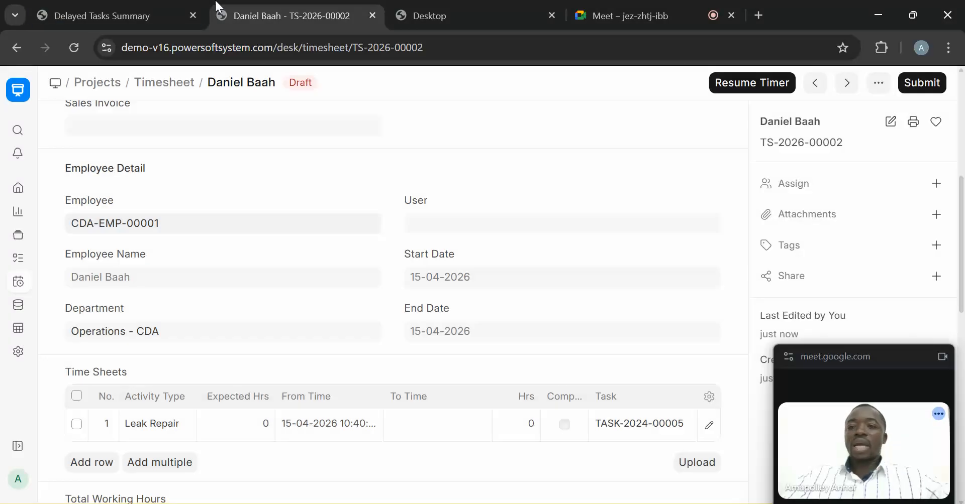
click(145, 2)
click(269, 6)
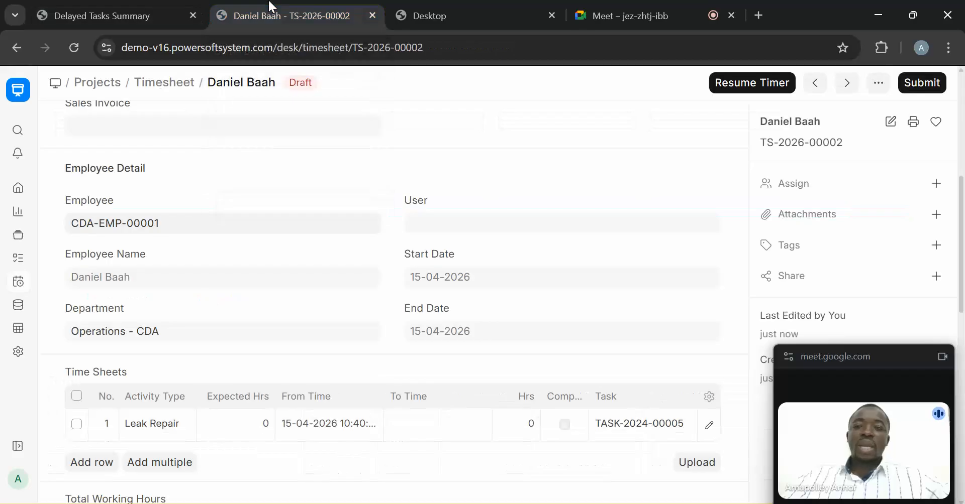
click(150, 6)
- Check the Delayed Tasks Summary status filter, then search 'asset' from timesheet TS-2026-00002
click(697, 121)
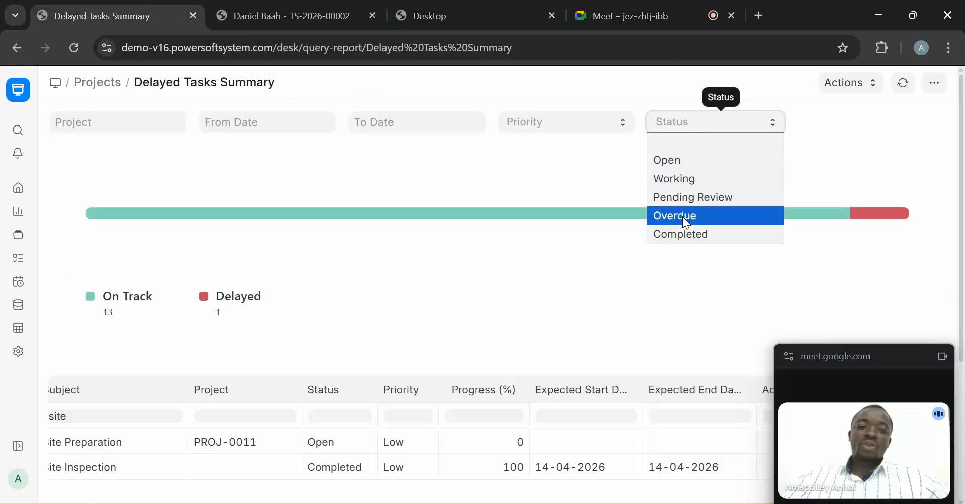
click(296, 15)
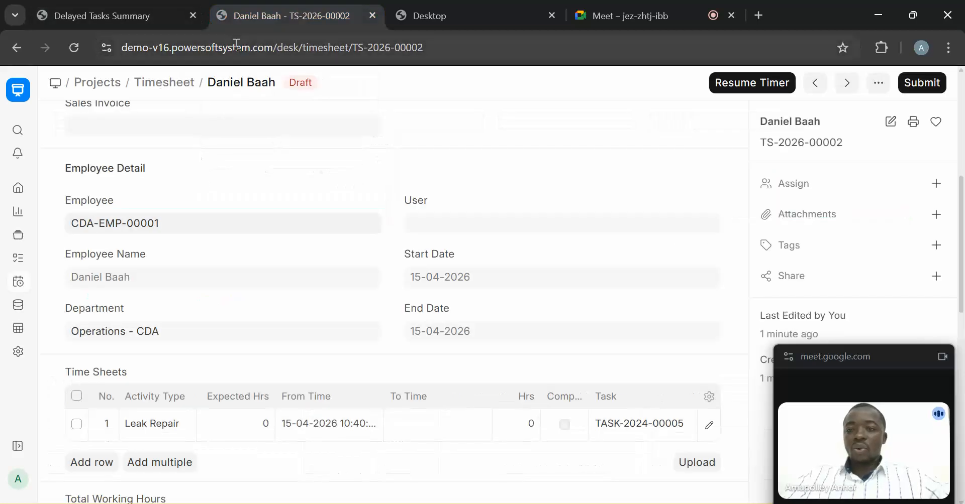
click(17, 130)
text(asset)
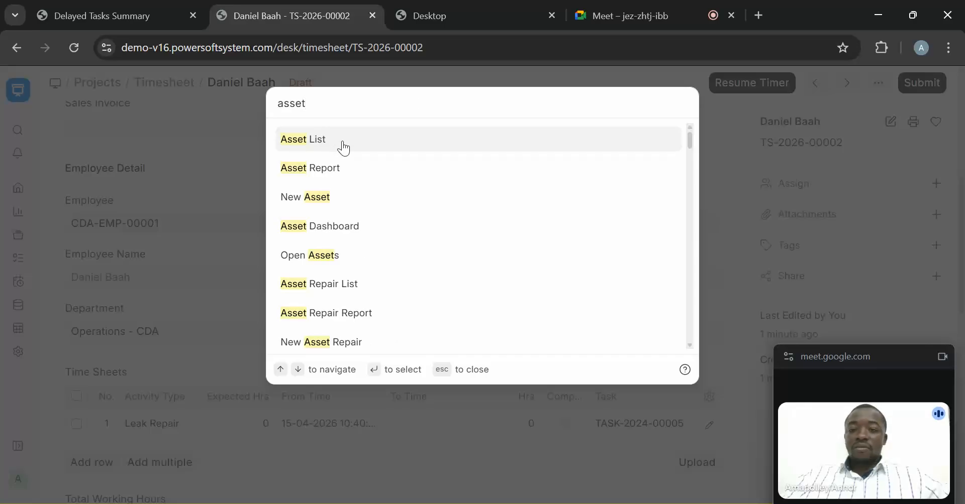
- Open the Asset List and tick then untick the Pipeline – Tema to Takoradi asset
click(344, 148)
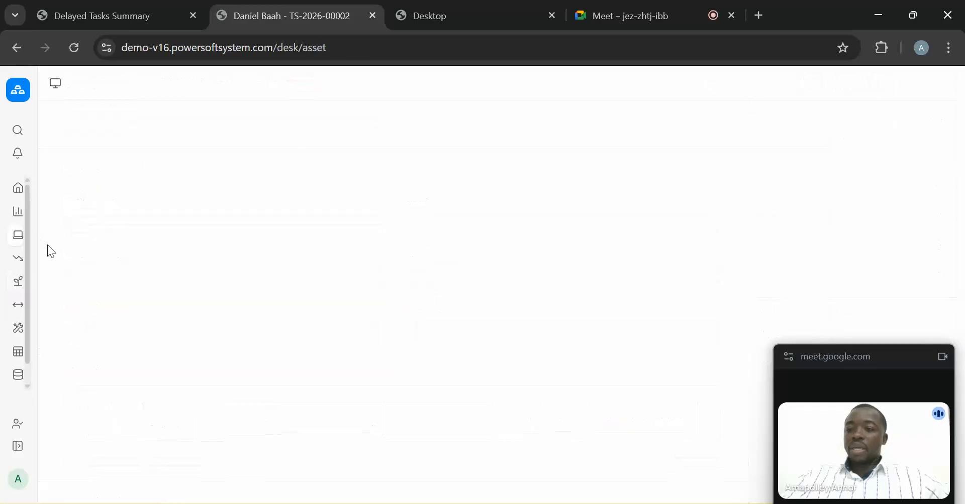
click(18, 448)
click(19, 452)
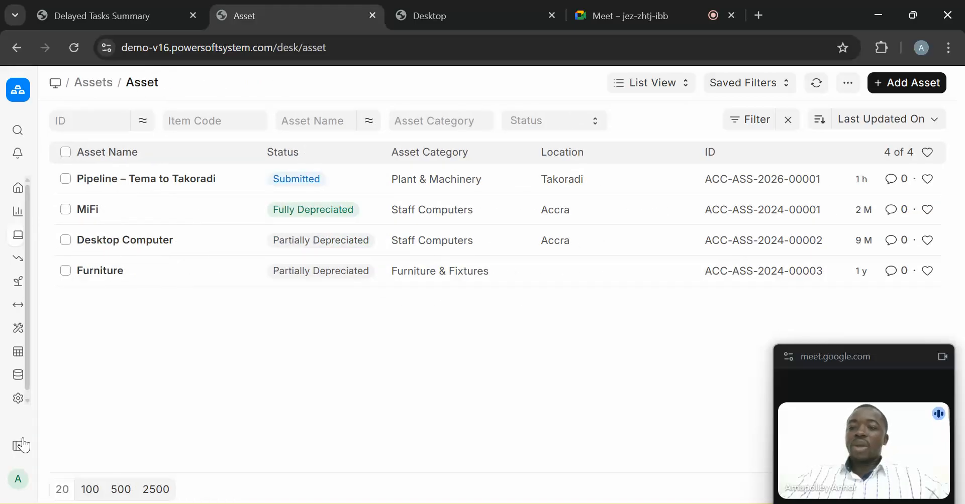
click(65, 180)
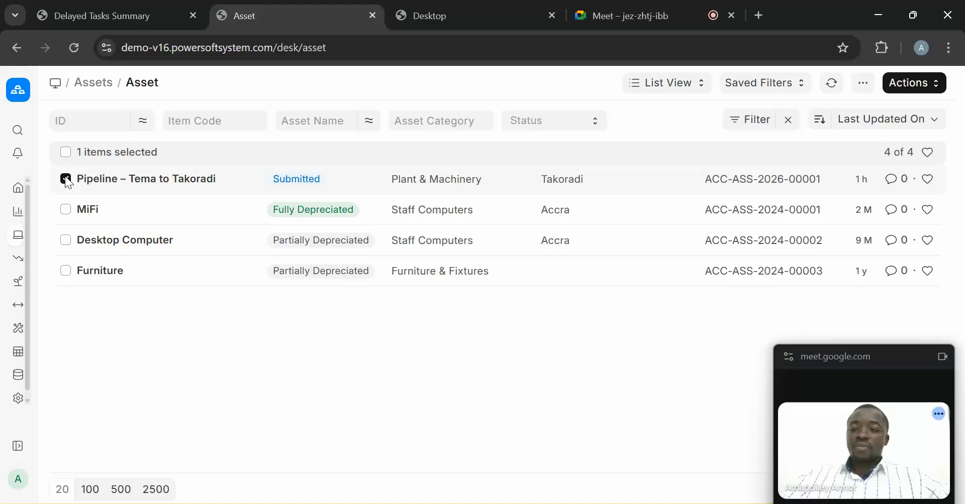
click(65, 179)
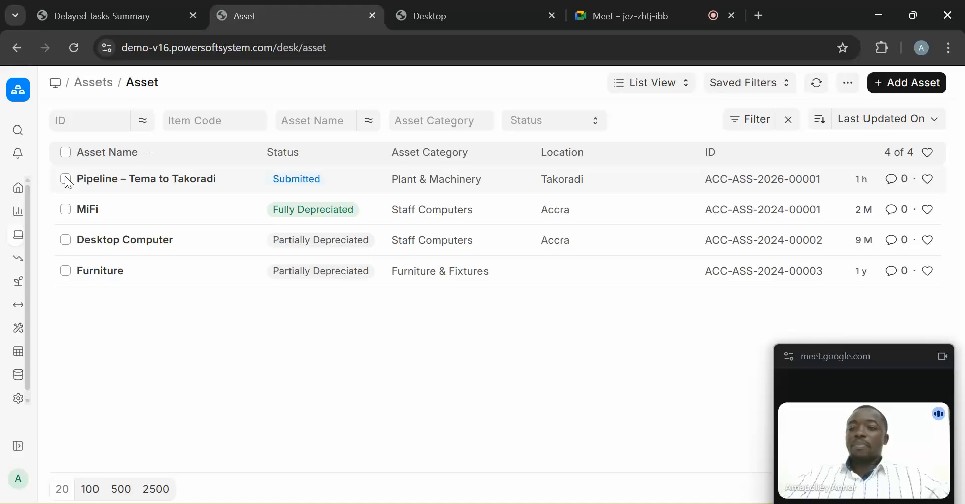
- Go to the Asset Maintenance Team list under the sidebar's Maintenance pages
click(18, 448)
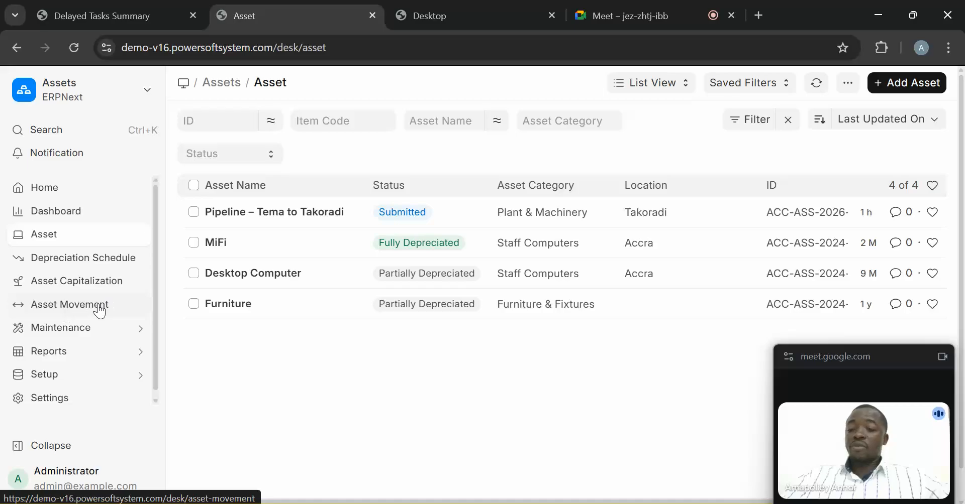
click(71, 332)
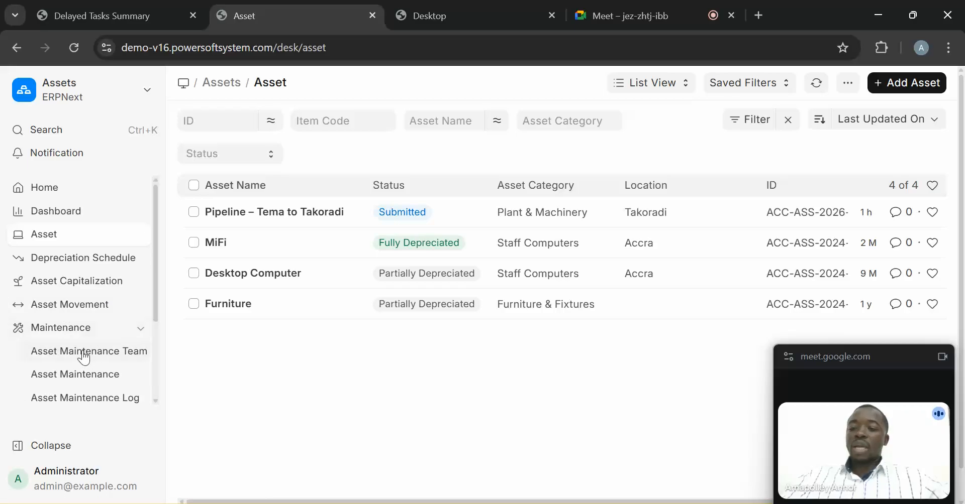
click(84, 356)
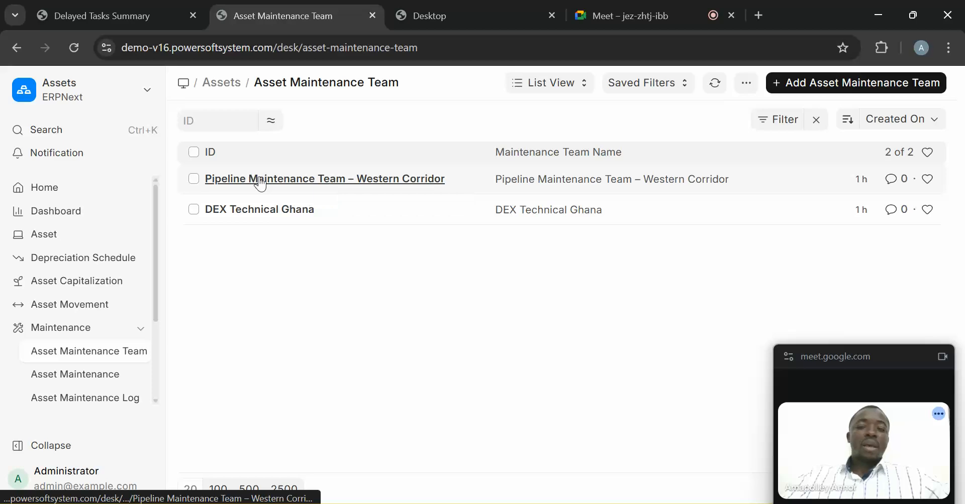
- Look at the Western Corridor team, then open asset maintenance ACC-ASS-2026-00001
click(333, 181)
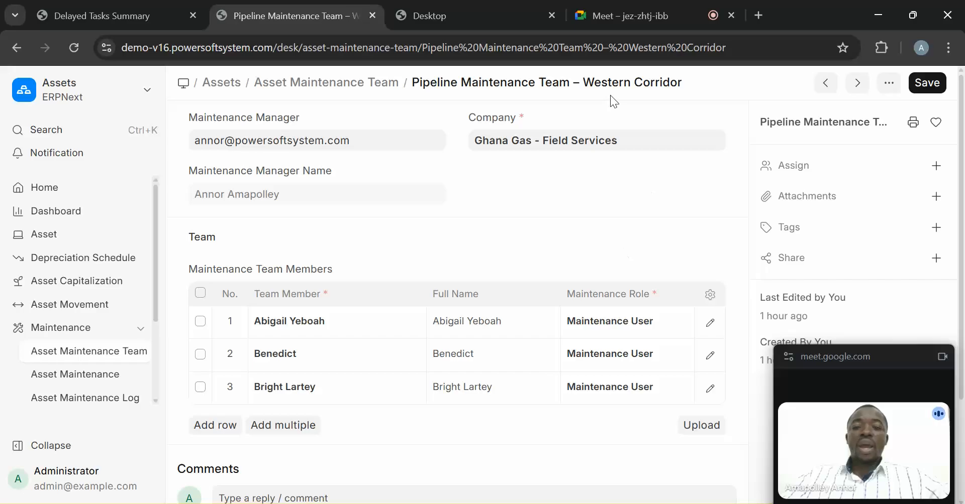
click(17, 48)
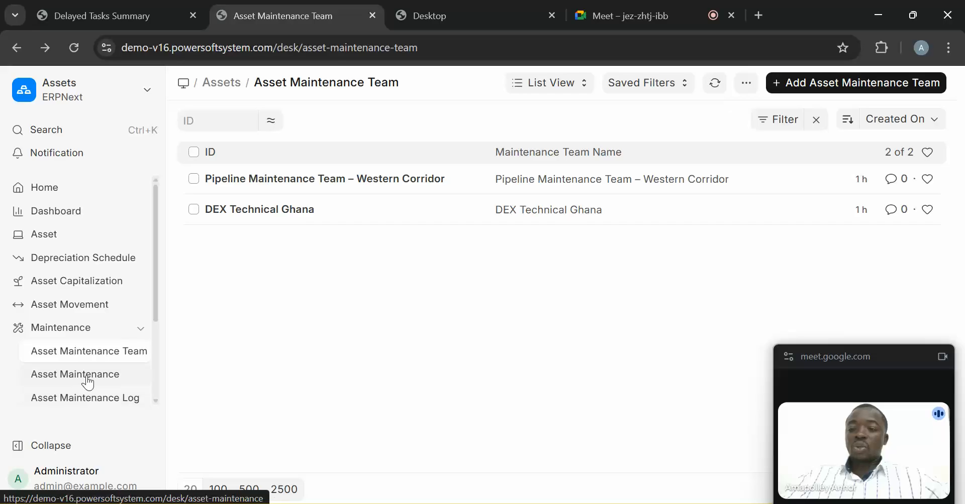
click(86, 378)
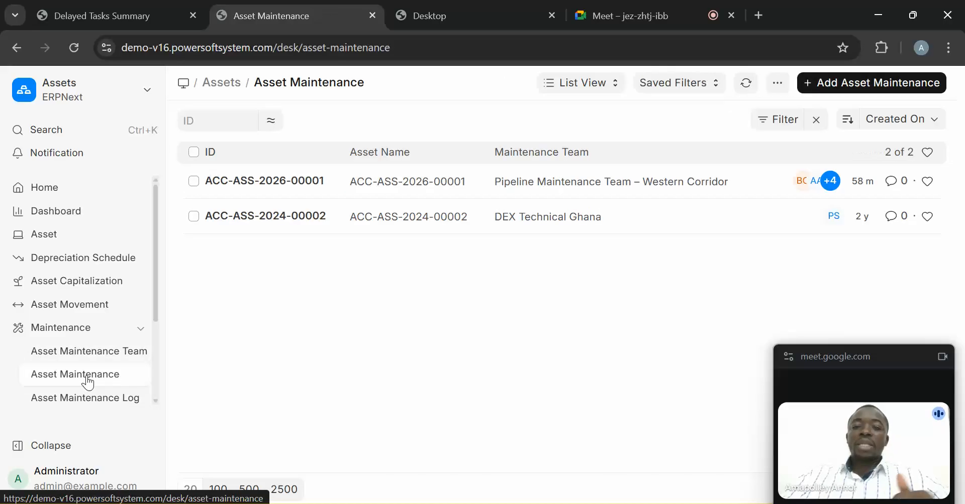
click(287, 184)
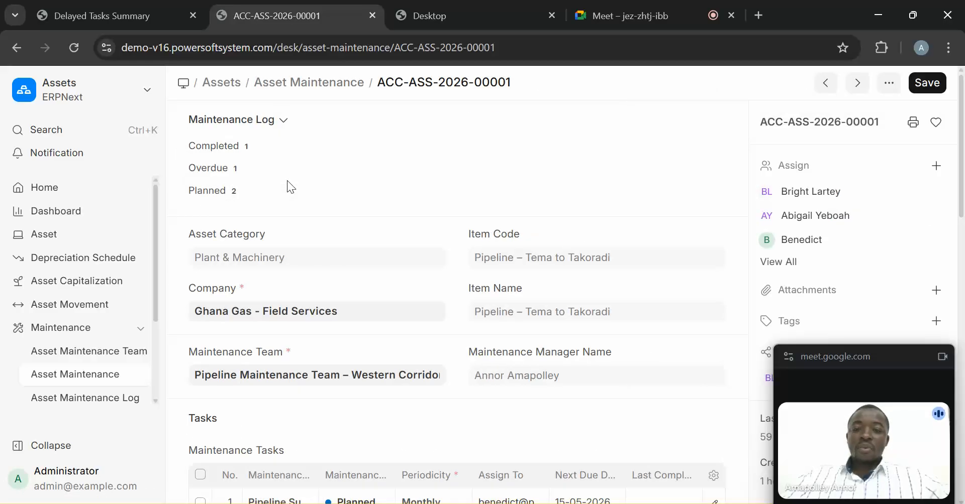
- Collapse the menu, scroll to the Maintenance Tasks table and open its column settings
drag(963, 183, 963, 245)
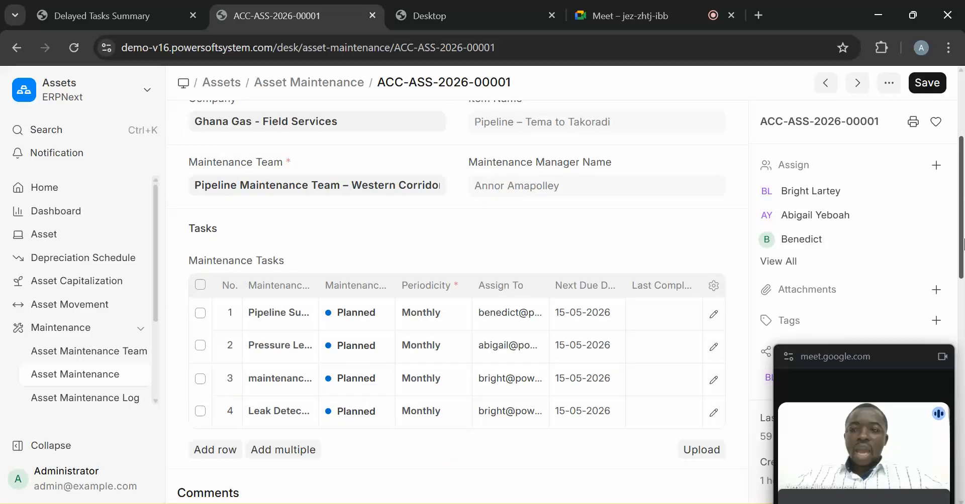
click(58, 450)
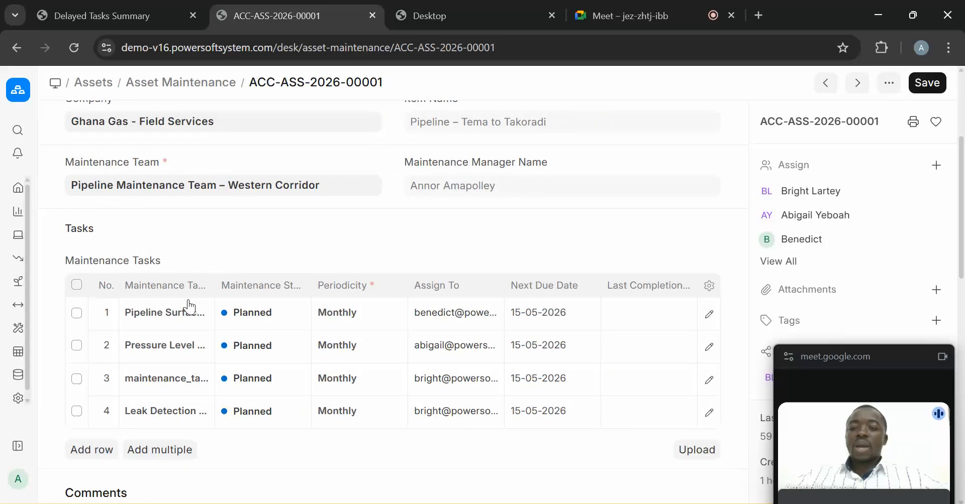
scroll(949, 158, up, 3)
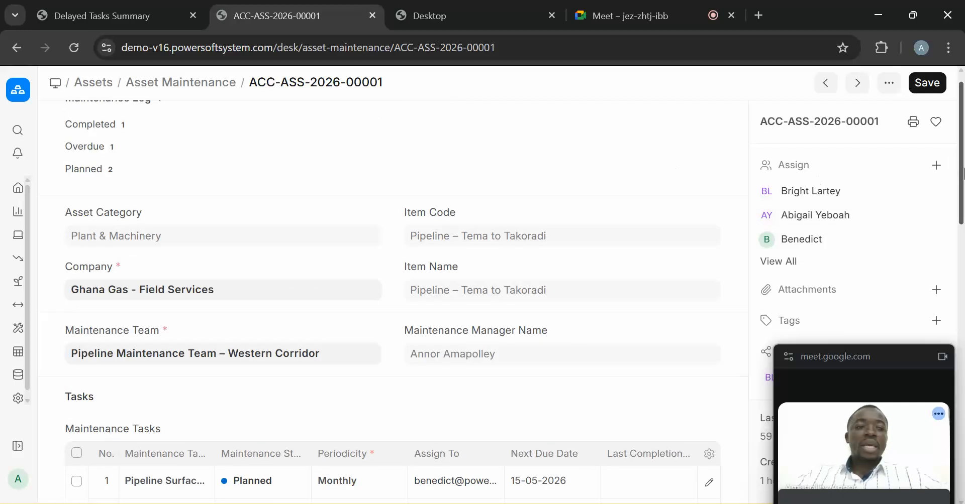
scroll(951, 119, up, 1)
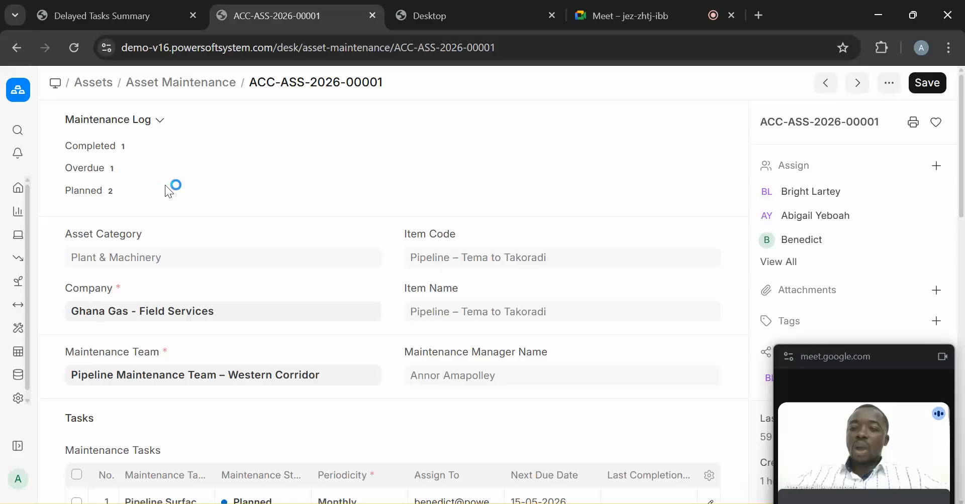
scroll(962, 187, down, 5)
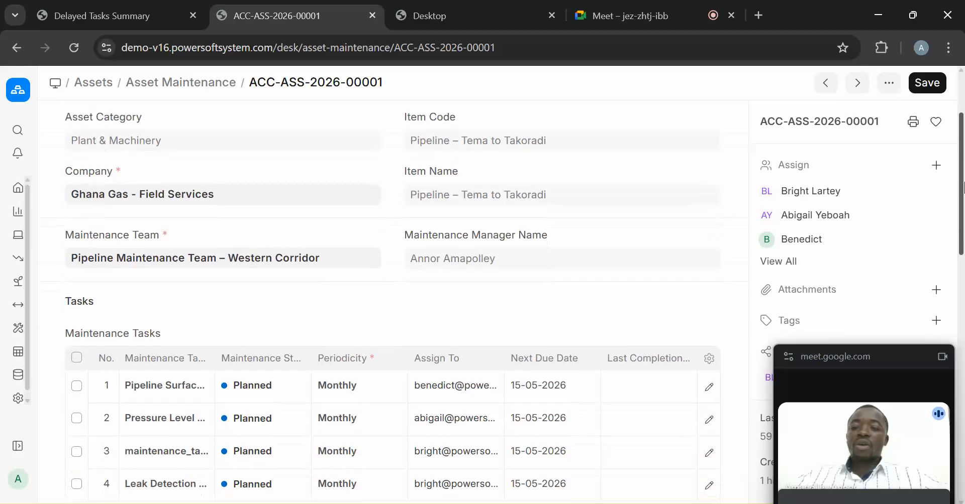
scroll(963, 188, down, 1)
scroll(962, 191, down, 3)
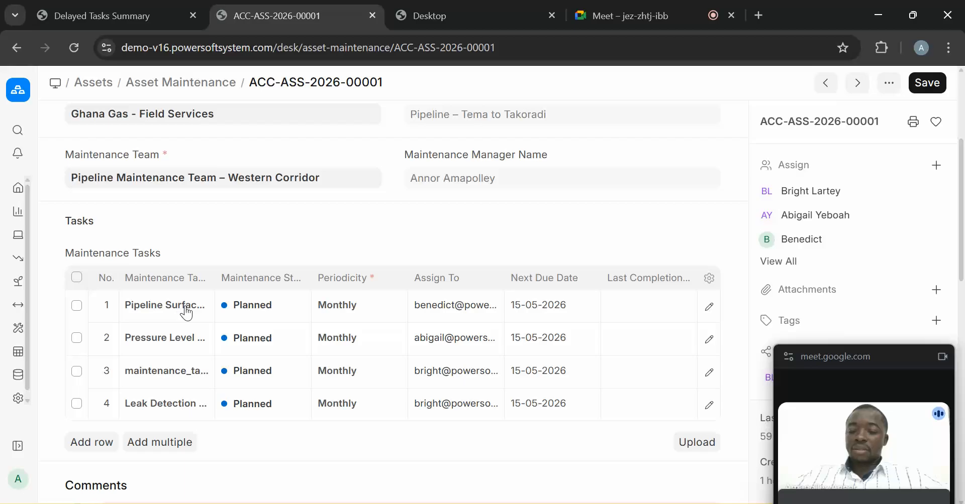
click(709, 279)
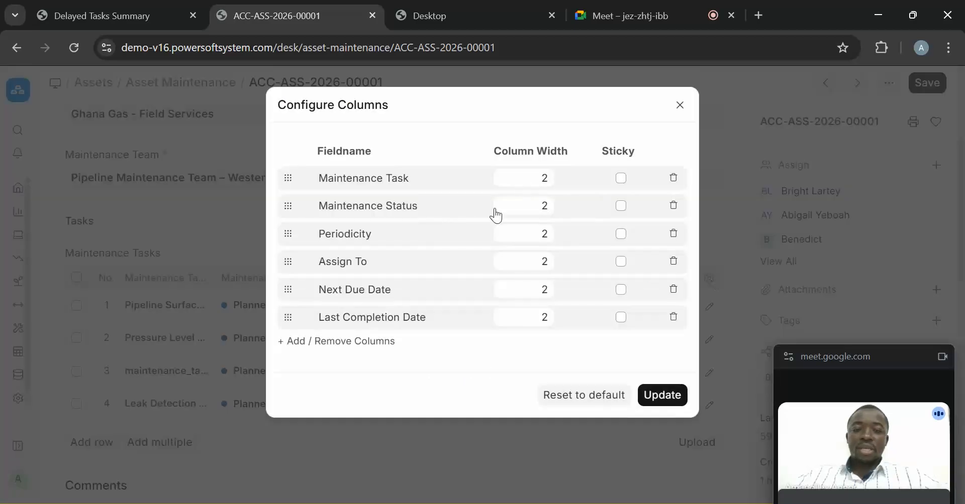
- Set the Maintenance Task column width to 3, then widen it to 4
click(526, 186)
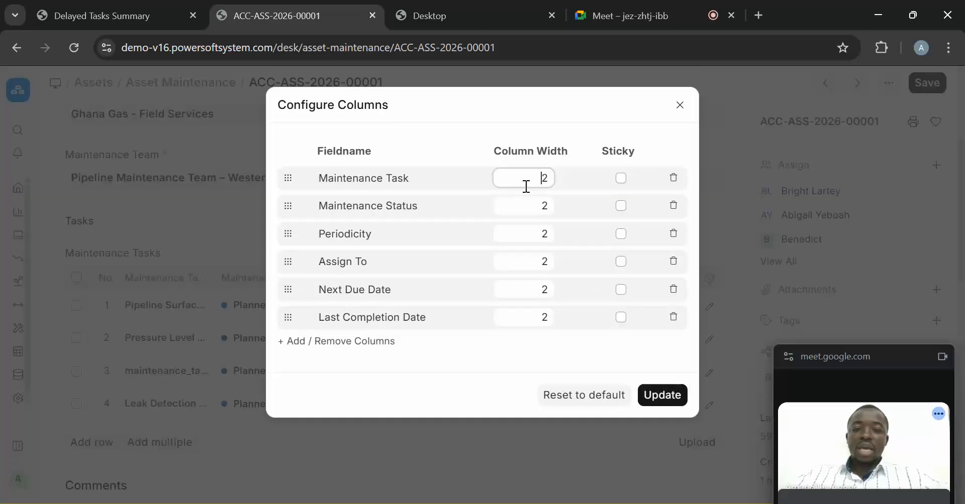
click(662, 396)
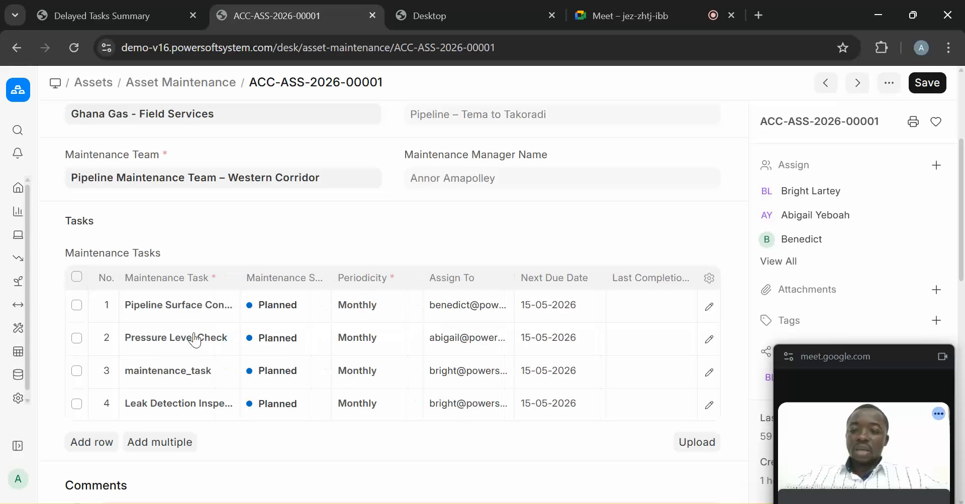
click(709, 279)
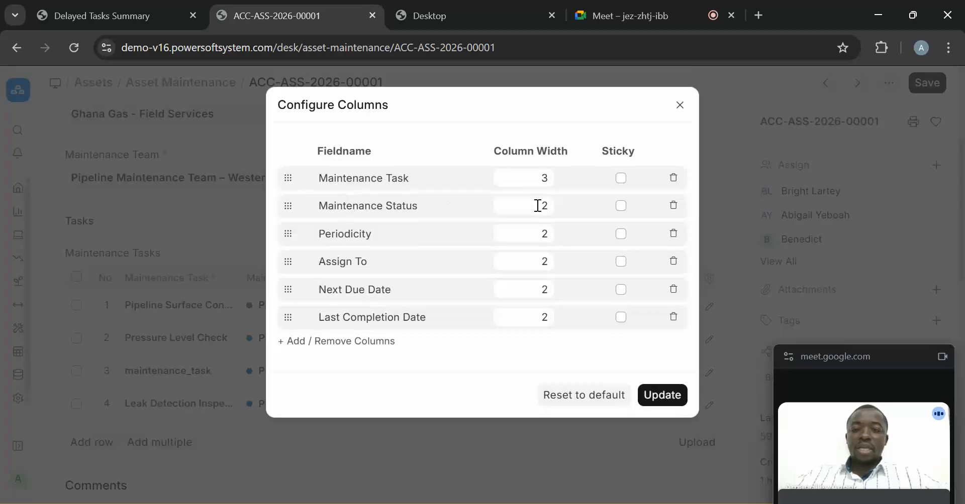
double_click(544, 178)
text(4)
click(660, 395)
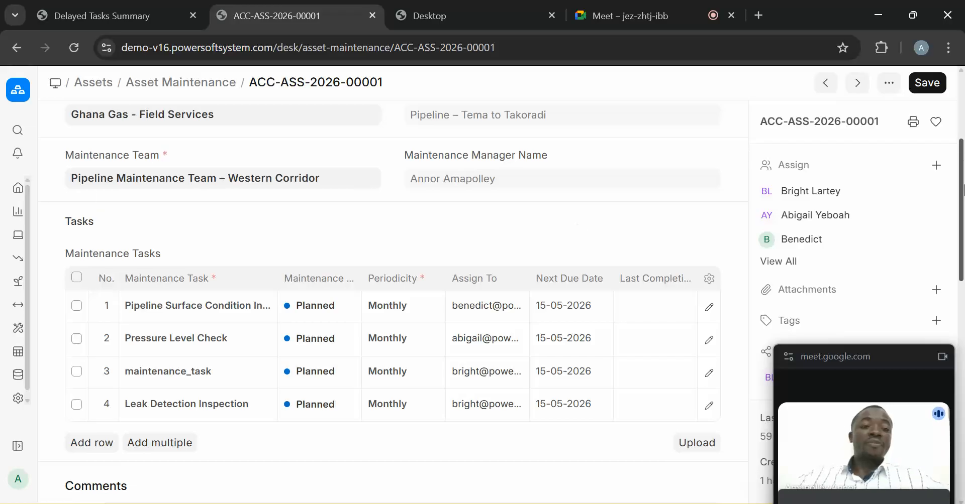
drag(963, 190, 963, 320)
- Review the ACC-ASS-2026-00001 maintenance form and expand the left navigation menu
scroll(927, 155, up, 11)
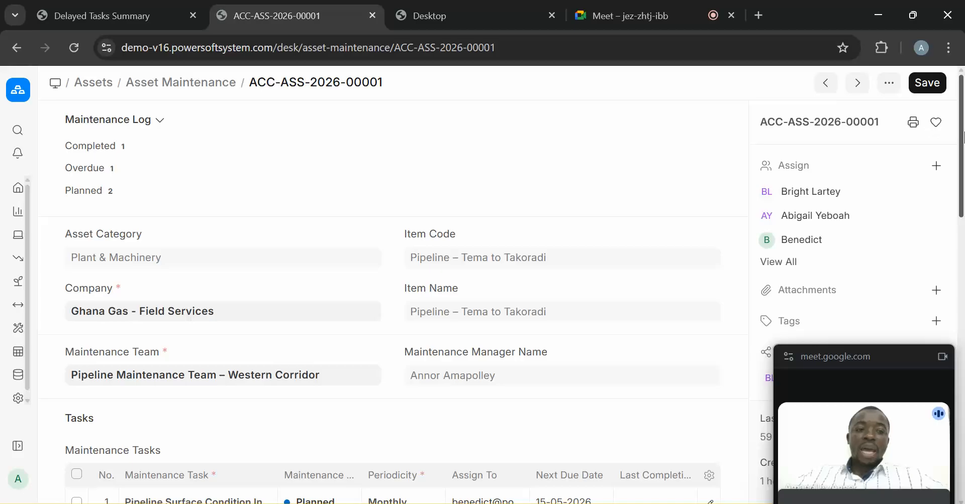
scroll(581, 268, down, 5)
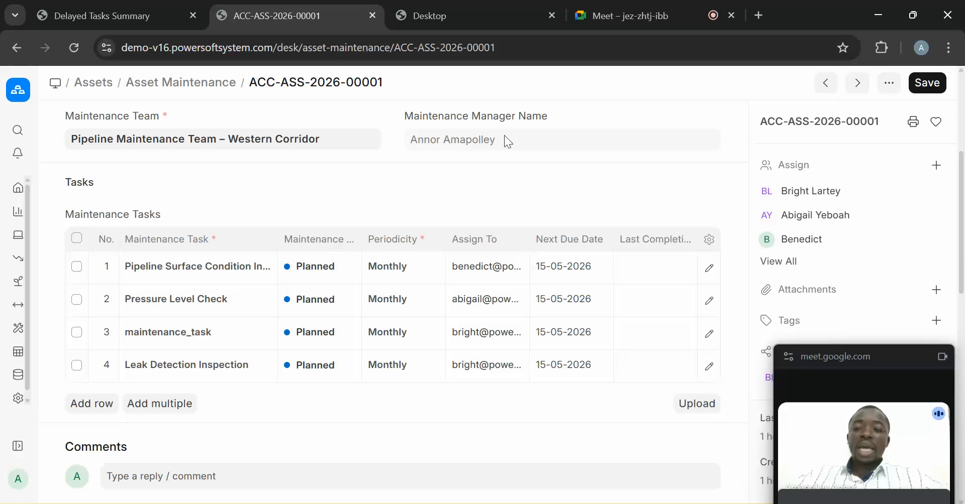
scroll(943, 115, up, 4)
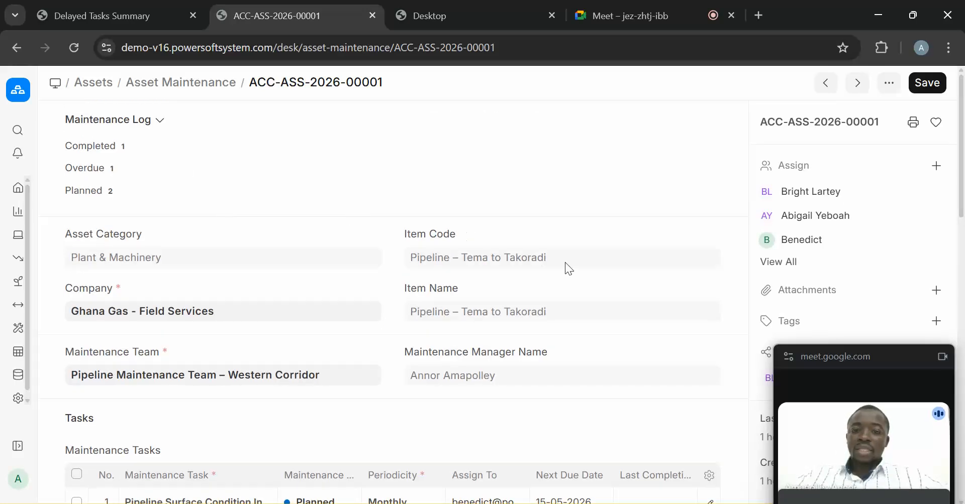
mouse_move(961, 157)
mouse_down()
mouse_move(961, 168)
mouse_move(960, 154)
mouse_up()
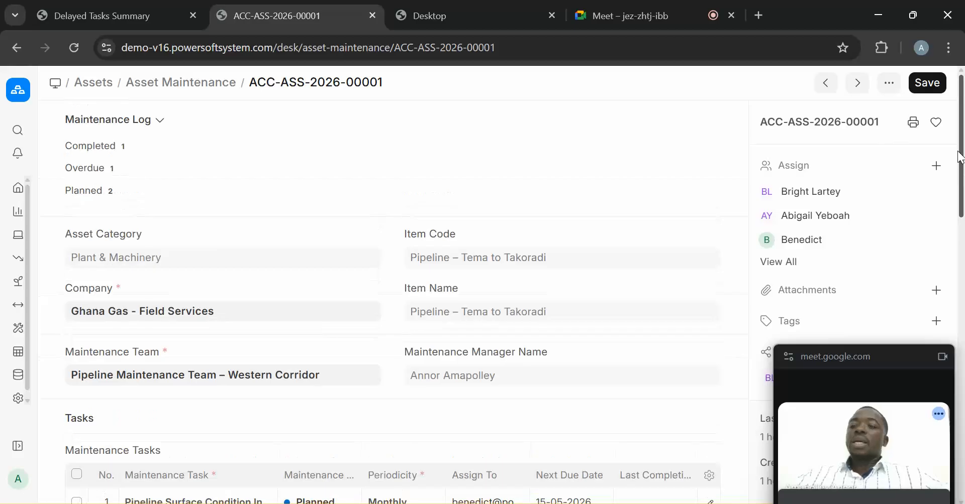
click(18, 452)
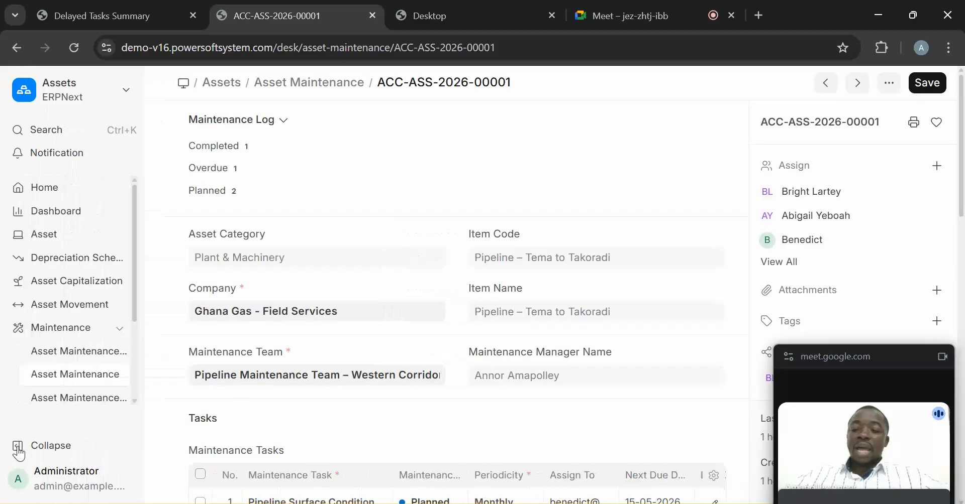
- Open the Asset Maintenance Log list, collapse the menu and scroll the table sideways
click(89, 399)
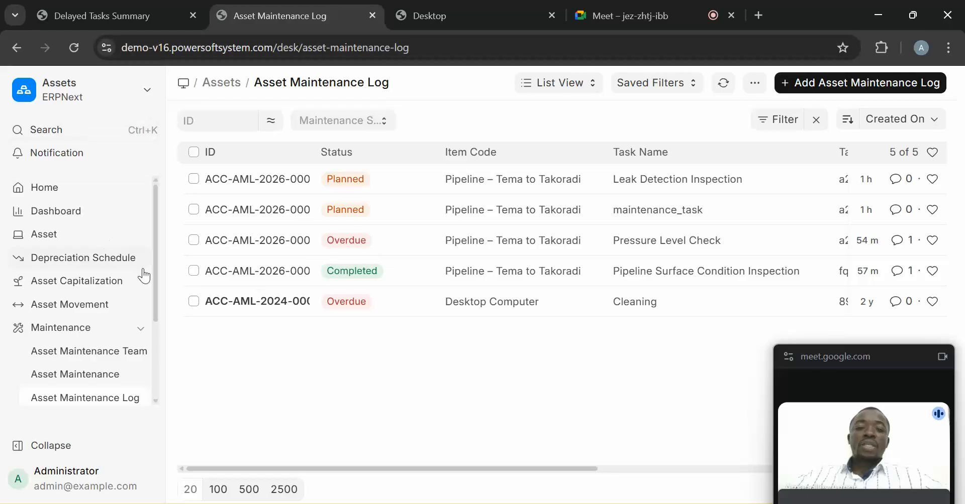
click(51, 452)
click(51, 455)
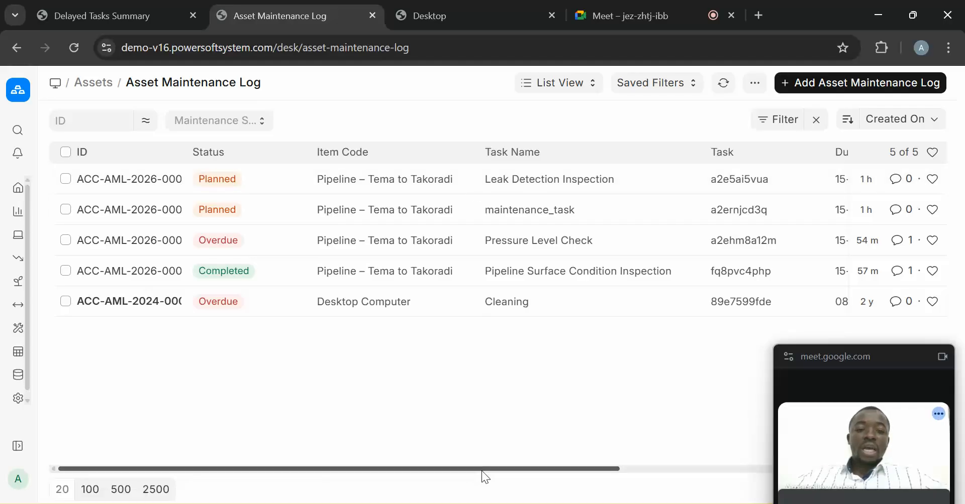
drag(482, 471, 332, 417)
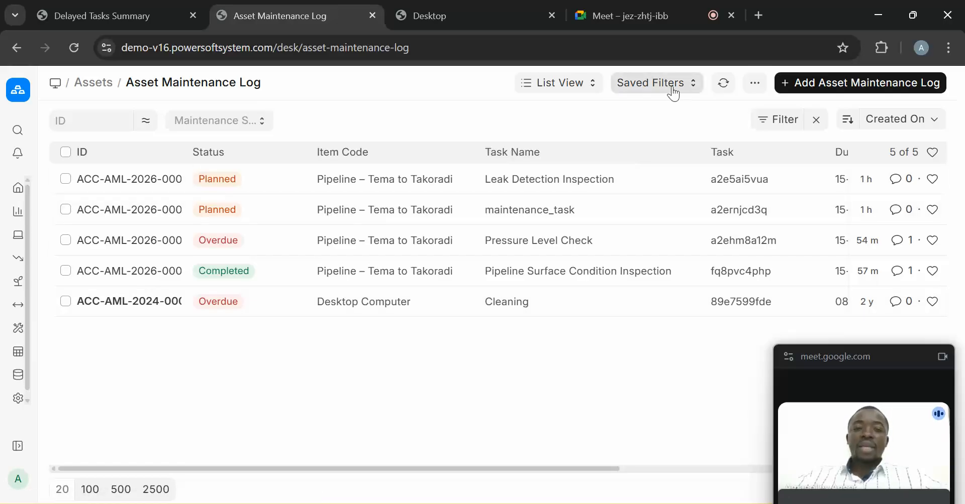
- Switch the log to Report View and try a chart with Item Code as X axis, then cancel
click(572, 85)
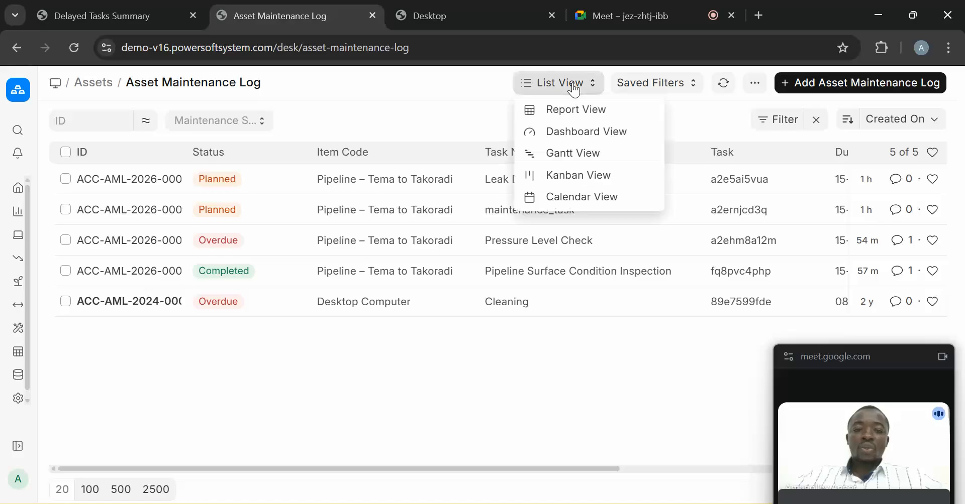
click(560, 110)
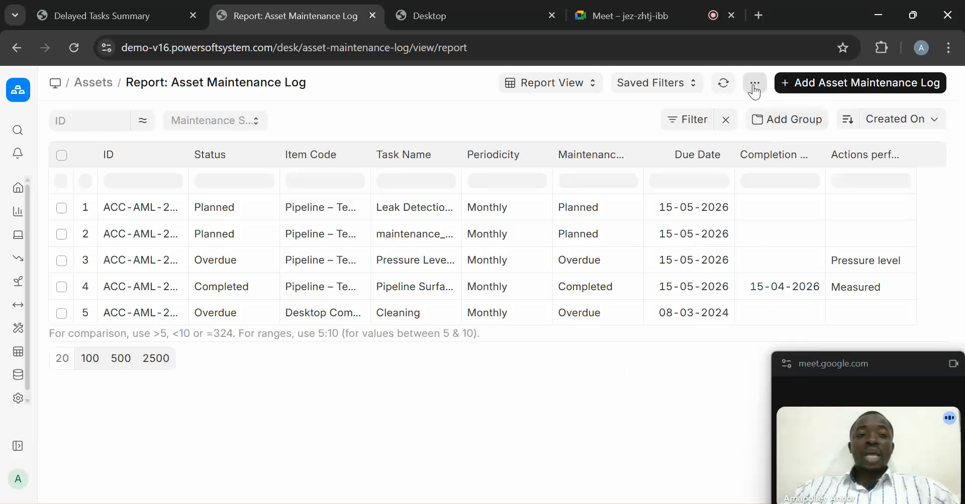
click(753, 86)
click(683, 152)
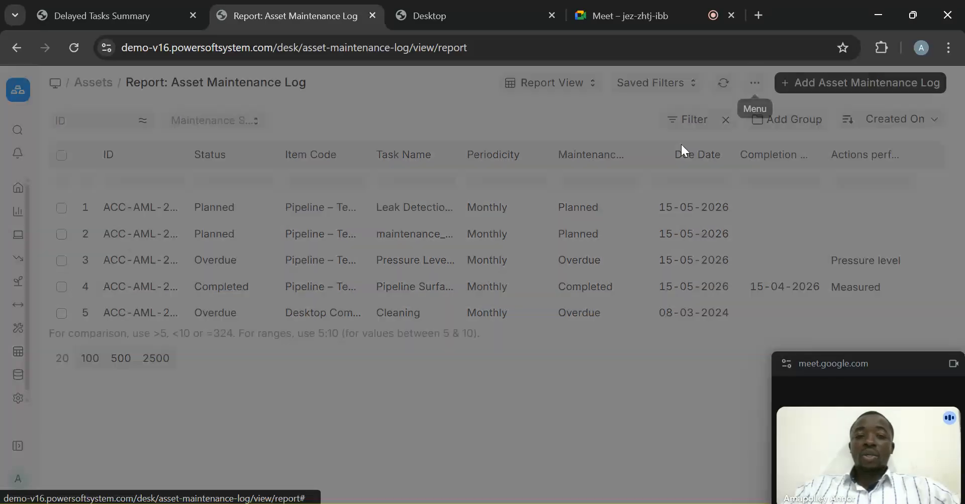
click(403, 177)
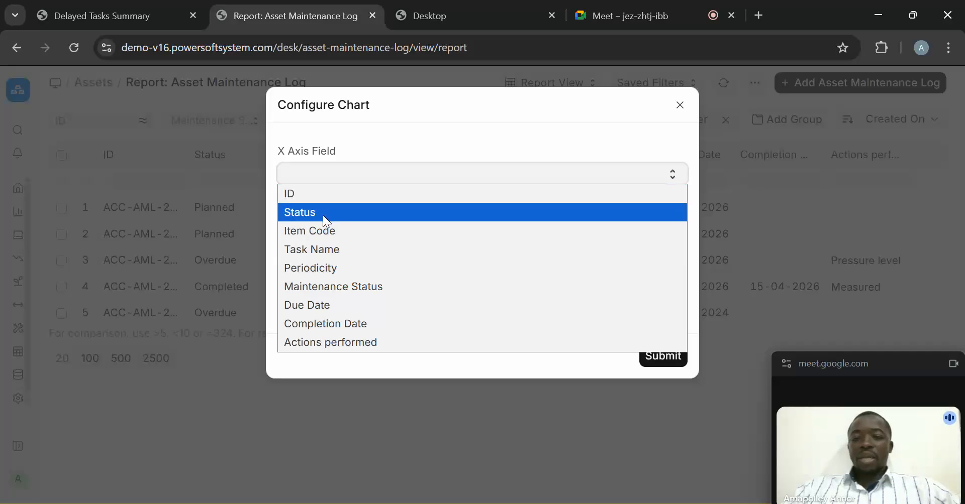
click(324, 228)
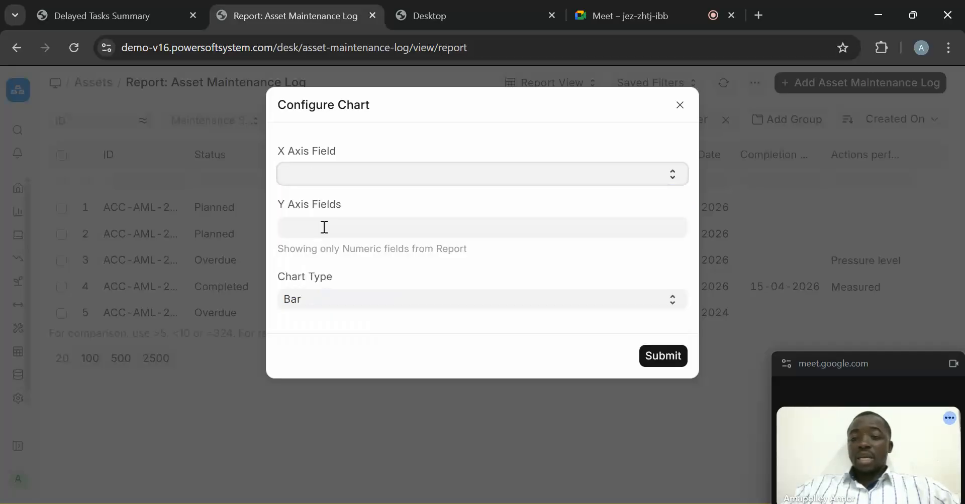
click(351, 226)
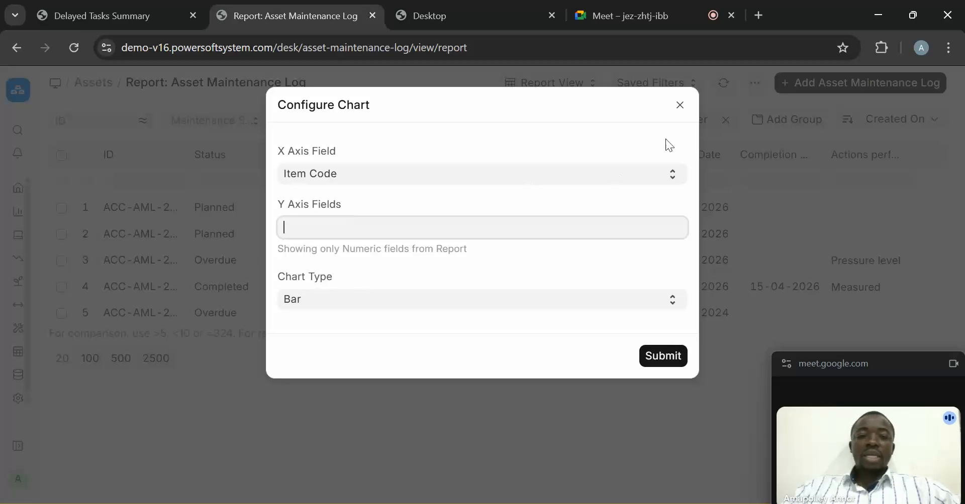
click(679, 107)
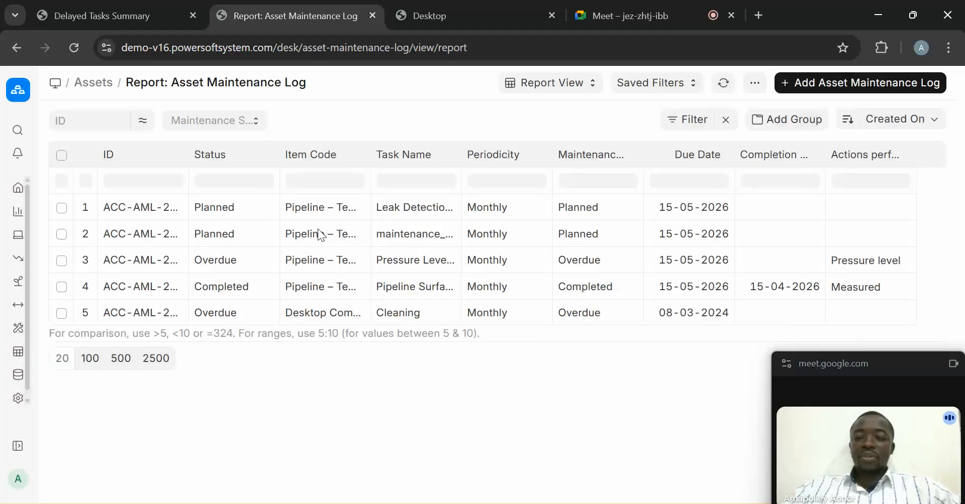
click(753, 84)
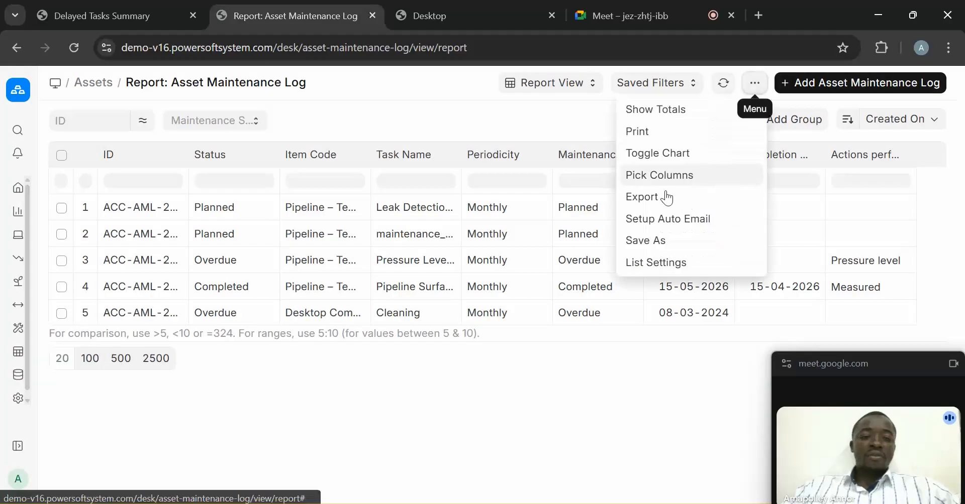
- Print the Asset Maintenance Log report in landscape, then return to the log list
click(656, 133)
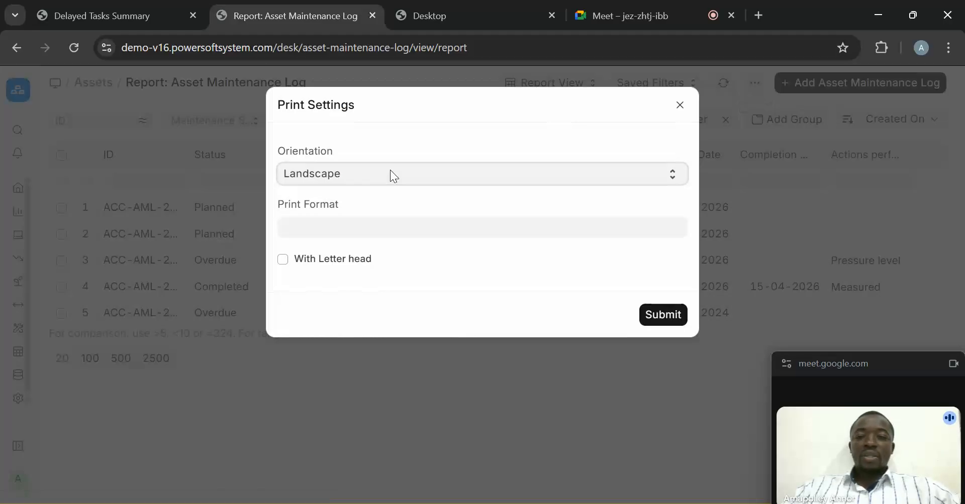
click(661, 317)
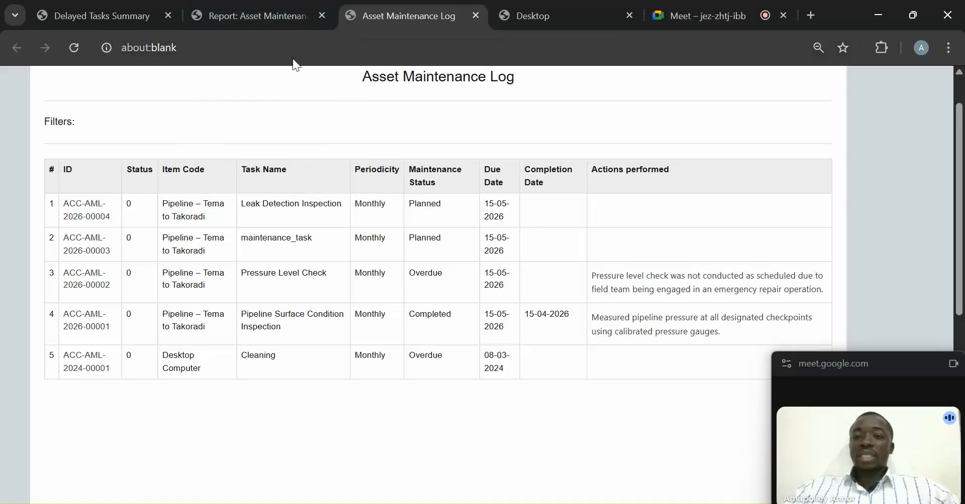
click(279, 6)
click(13, 50)
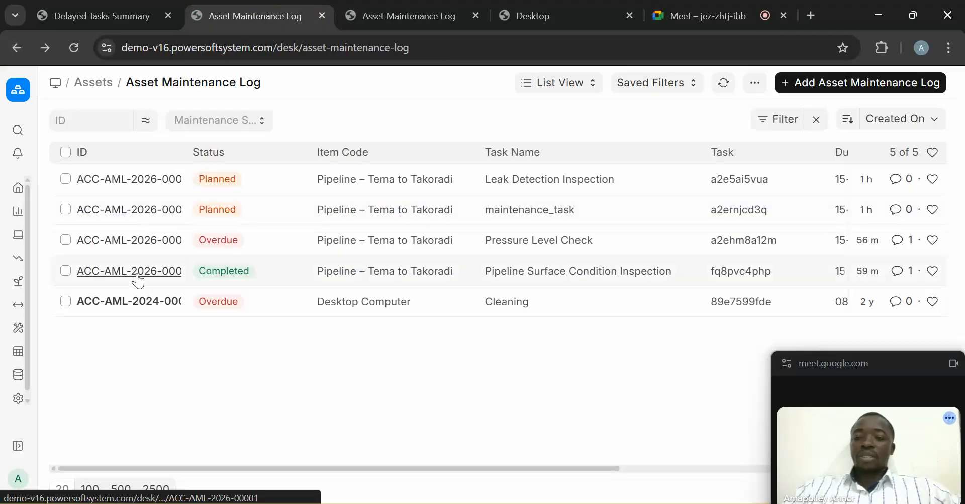
click(137, 275)
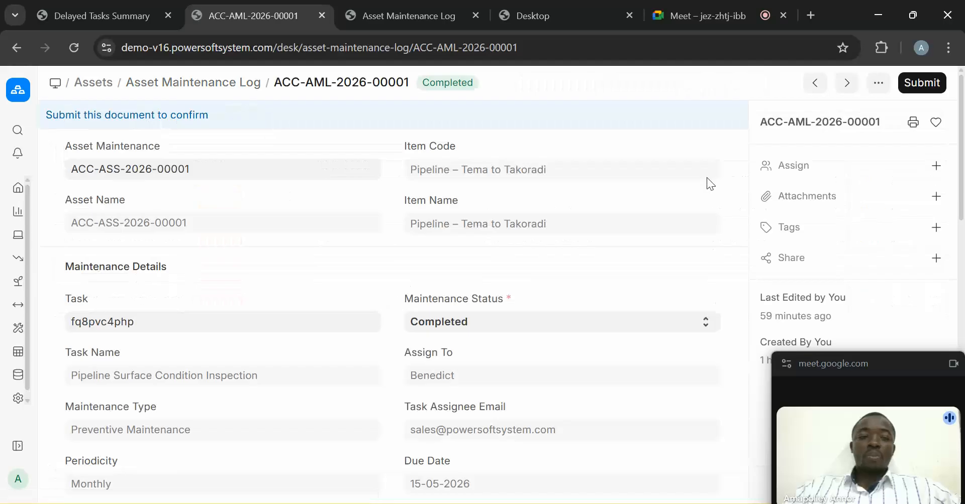
drag(963, 178, 963, 236)
drag(581, 252, 43, 242)
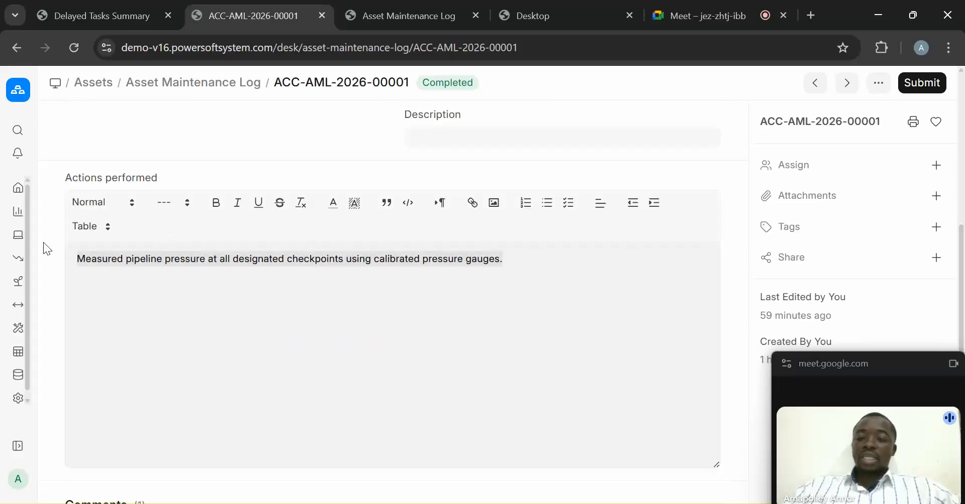
scroll(536, 294, down, 5)
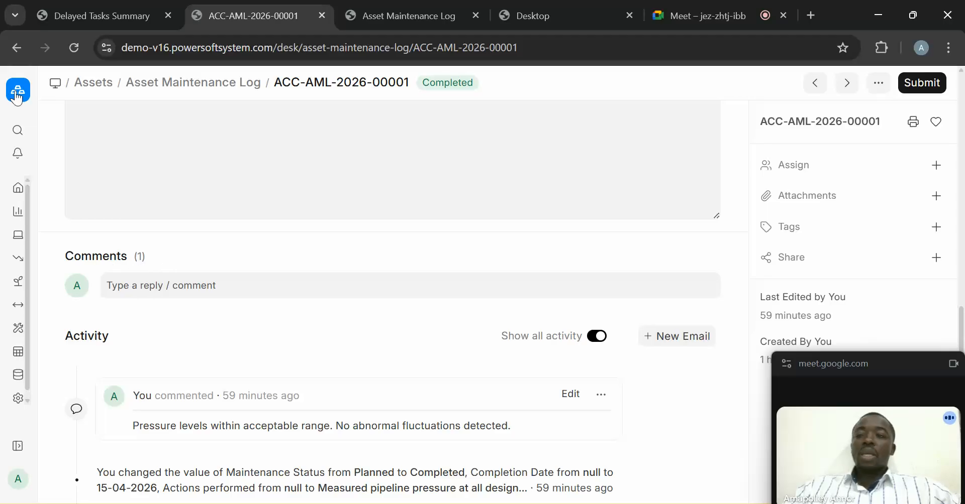
click(17, 49)
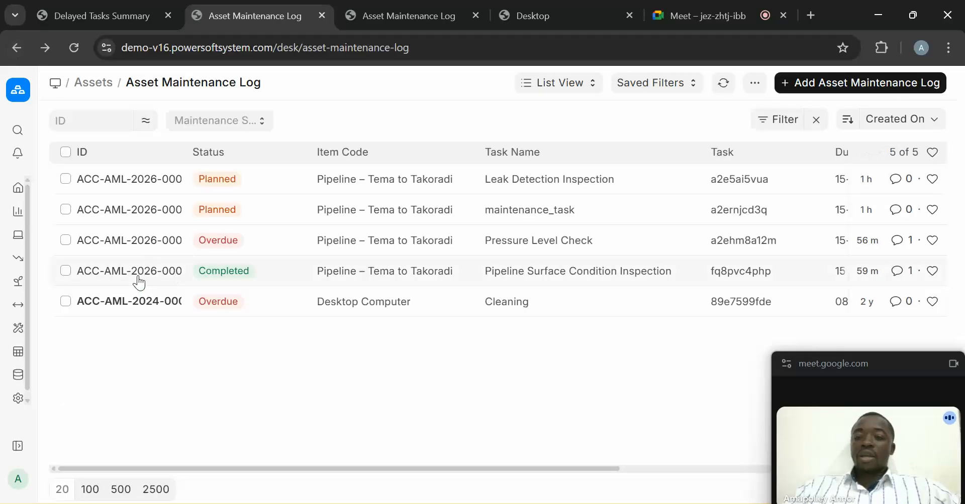
- Open the Desktop Computer cleaning log, go back, then open Pressure Level Check log ACC-AML-2026-00002
click(132, 301)
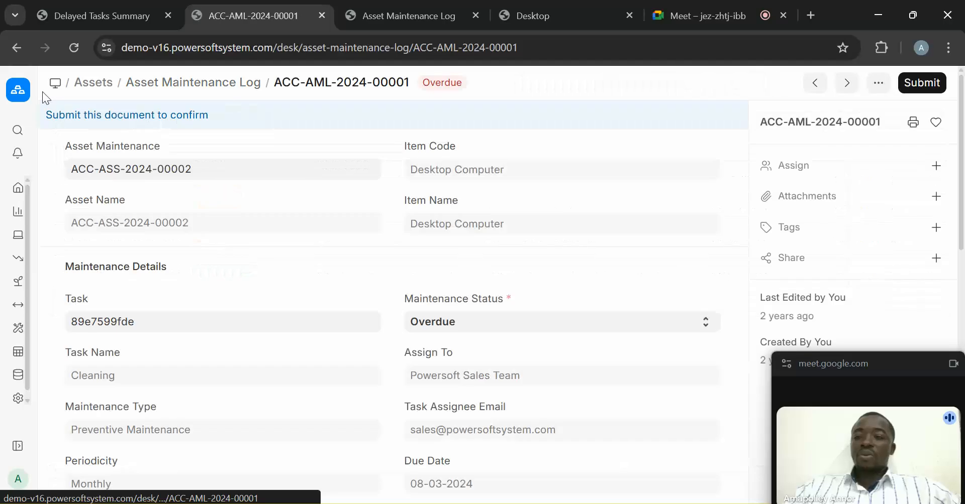
click(18, 48)
click(162, 241)
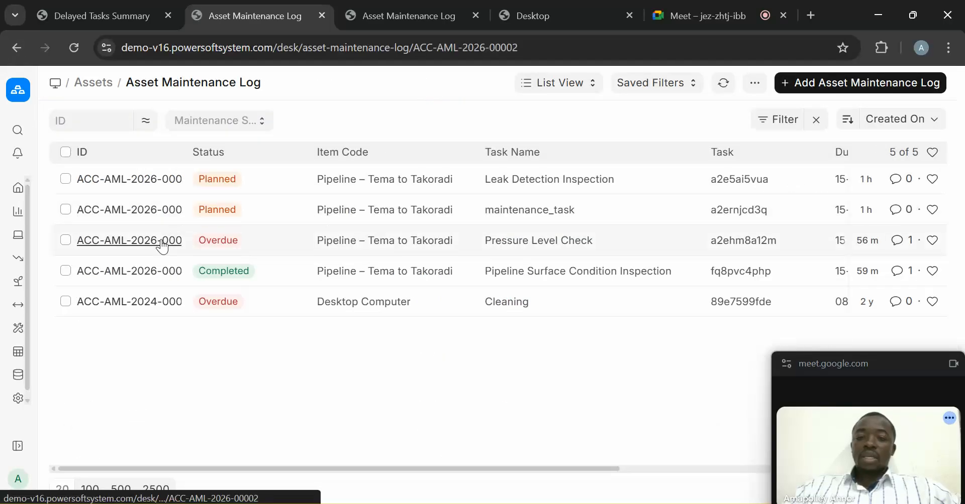
- Scroll down to the Comments and highlight the missed-inspection comment text
drag(961, 144, 964, 298)
drag(652, 254, 149, 234)
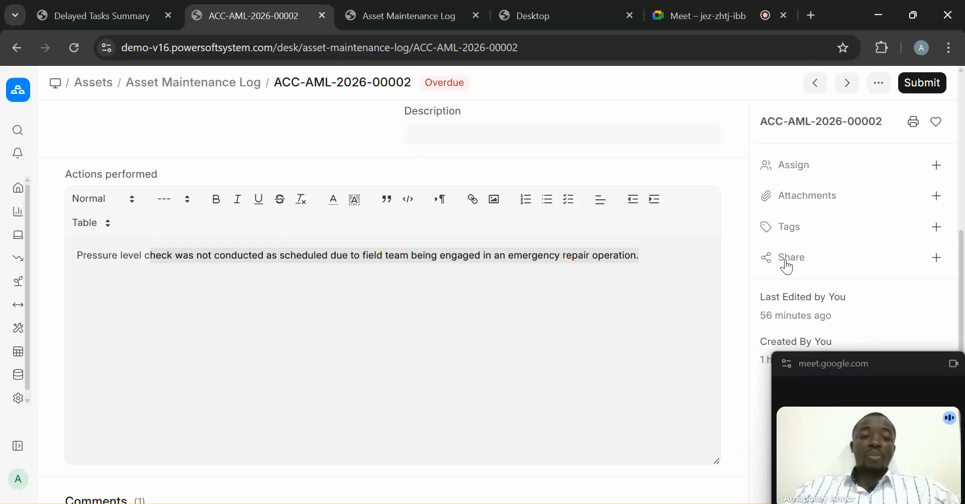
scroll(351, 334, down, 3)
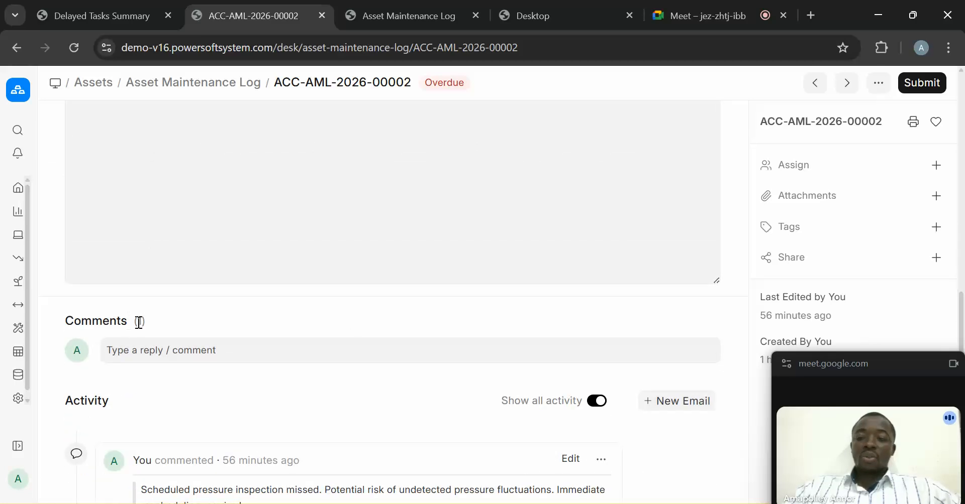
click(172, 357)
scroll(962, 301, down, 3)
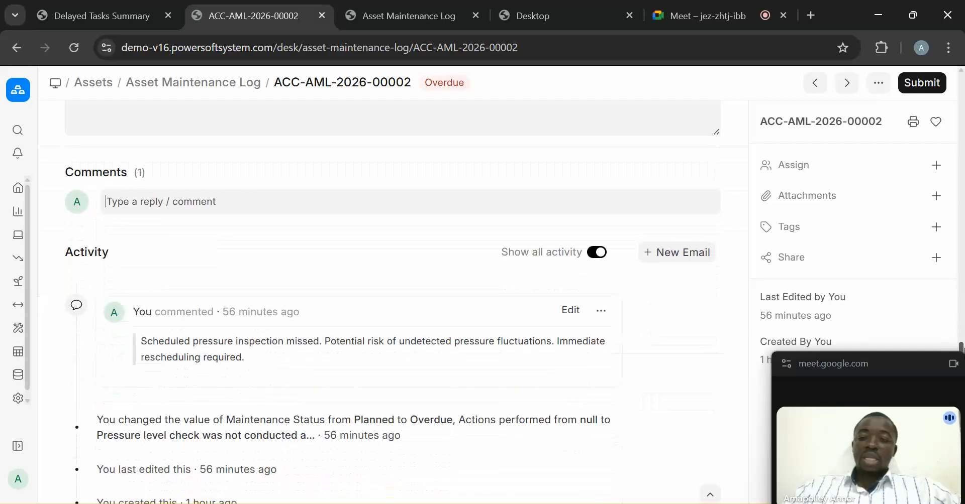
drag(270, 359, 144, 342)
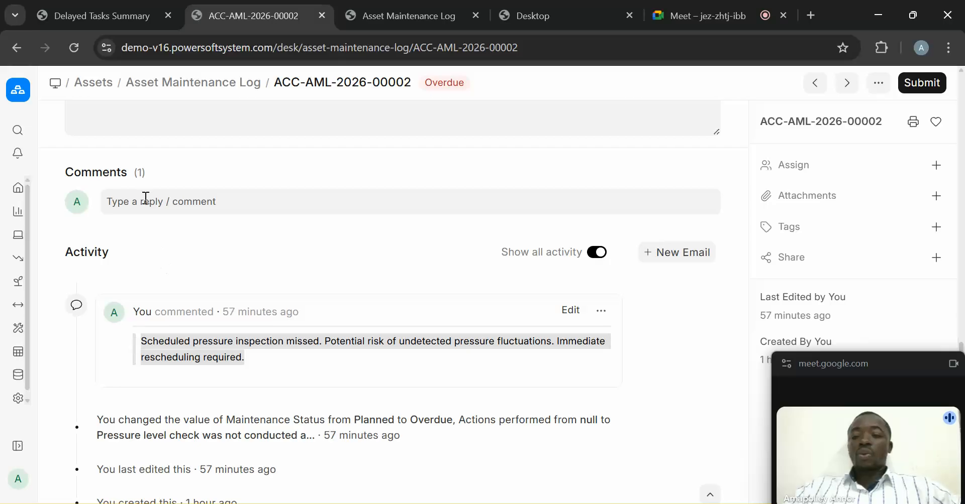
- Draft a comment mentioning the task's assignee via @, then scroll back to the top of the form
click(130, 199)
text(@a)
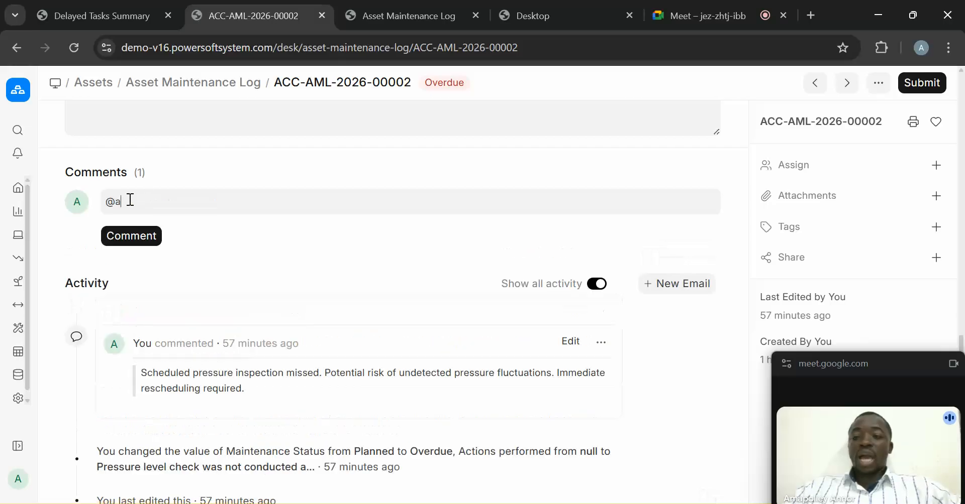
click(143, 225)
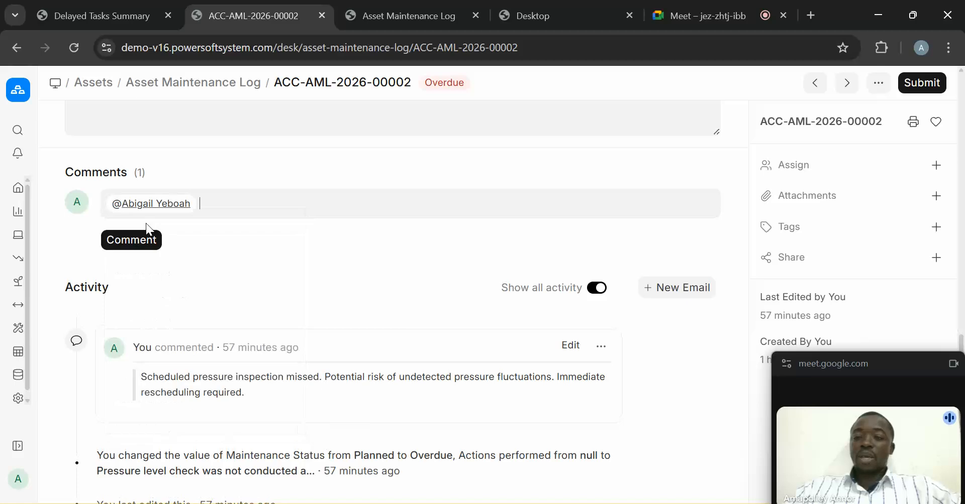
key(Return)
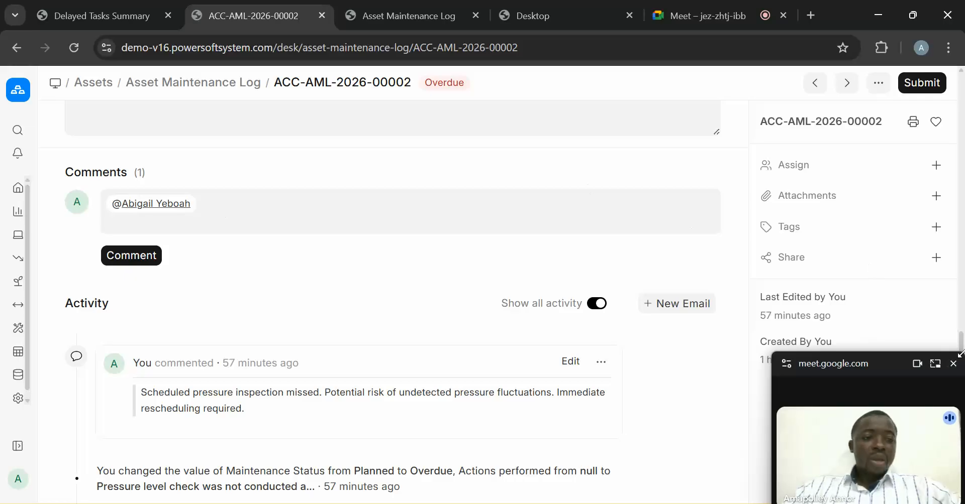
scroll(953, 258, up, 10)
scroll(955, 174, up, 7)
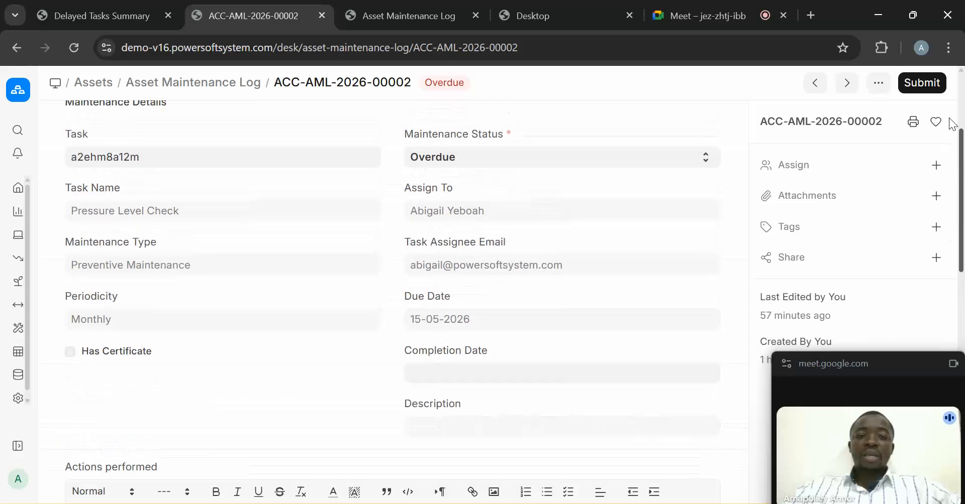
drag(947, 83, 958, 80)
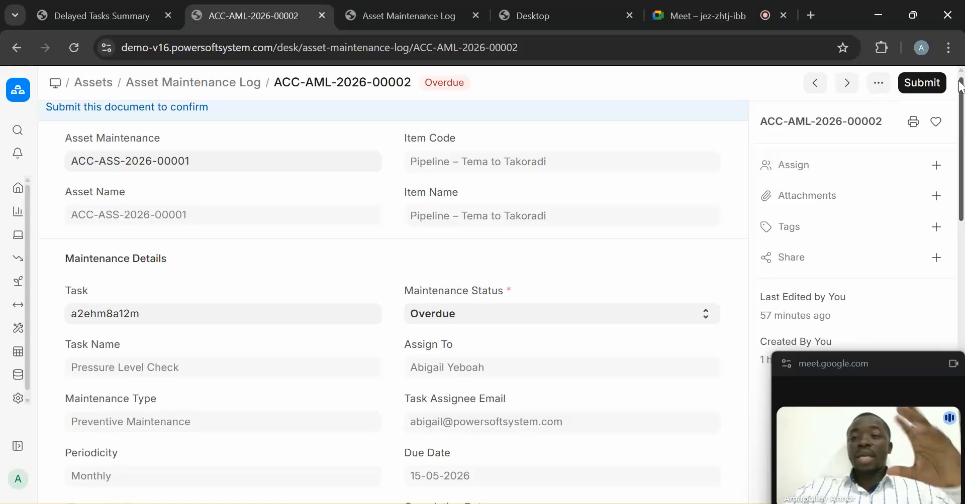
- Return to the Delayed Tasks Summary report filtered to 'site' tasks, showing 13 on track and 1 delayed
click(66, 6)
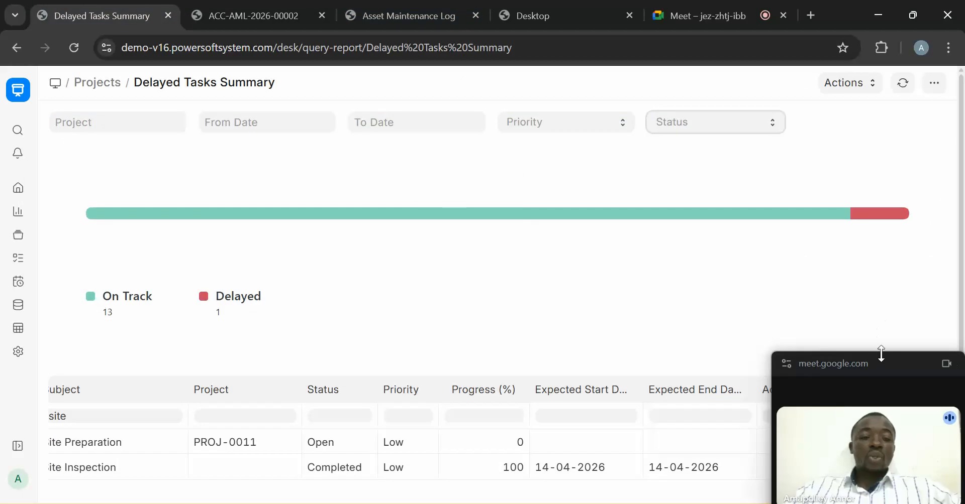
mouse_move(884, 360)
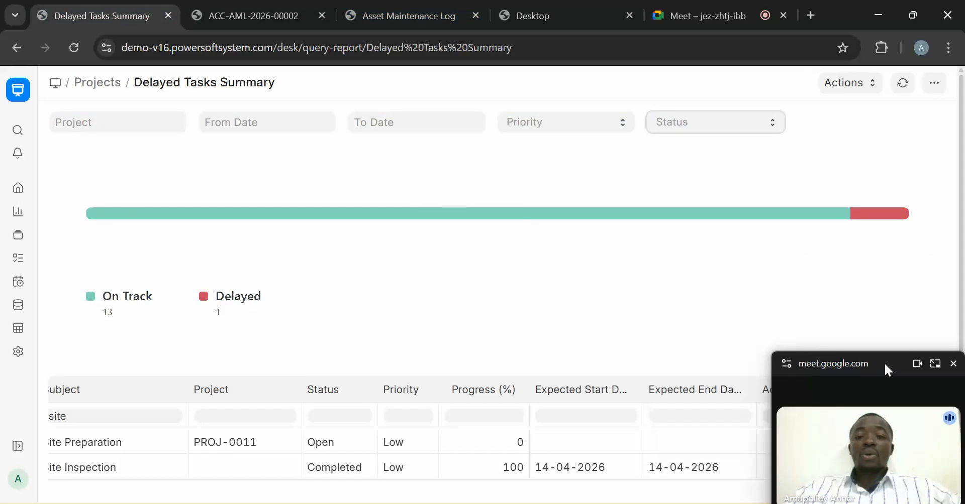